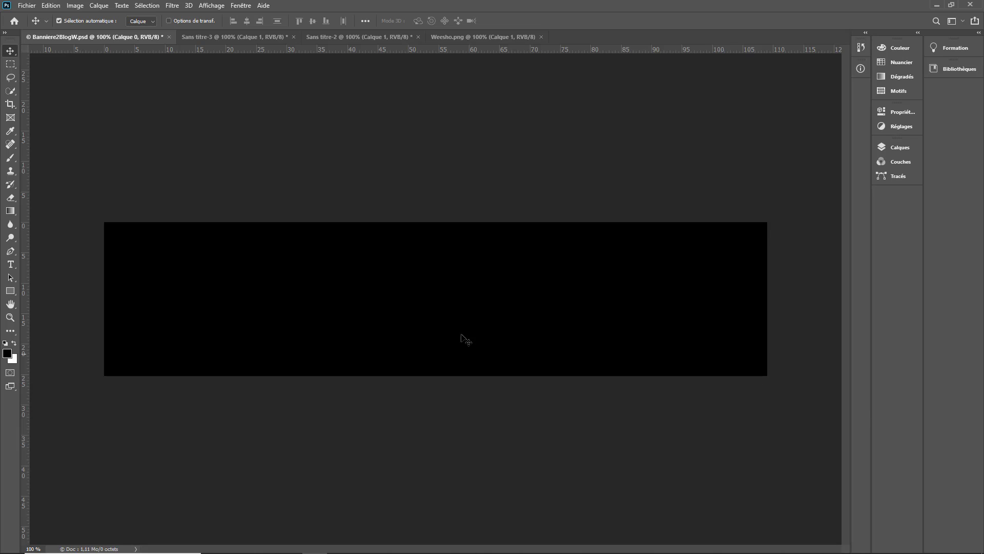
# Copy the whole image of the singer with the outstretched arm from Sans titre-3 and paste it into Banniere2BlogW.psd.
pyautogui.click(223, 36)
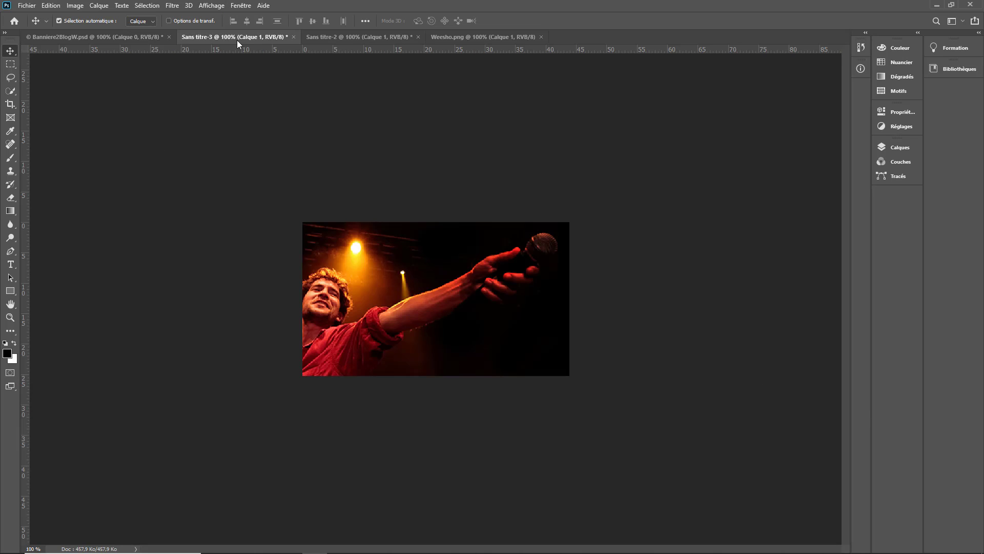
pyautogui.click(353, 38)
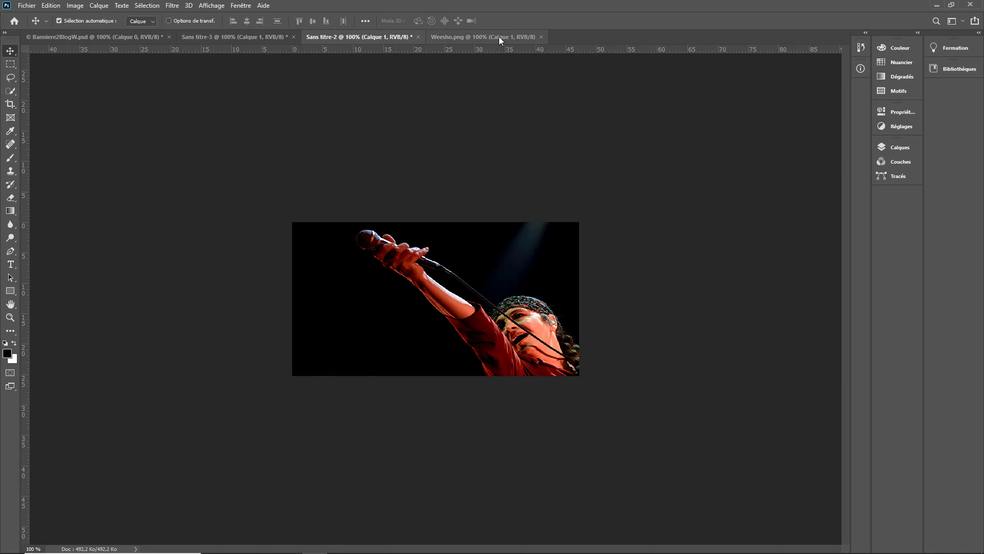
pyautogui.click(499, 37)
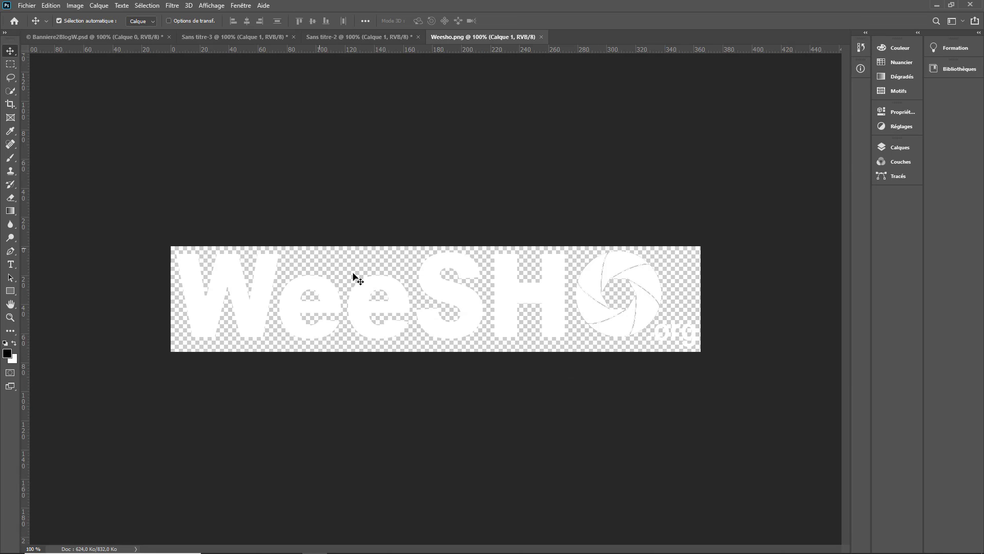
pyautogui.click(247, 38)
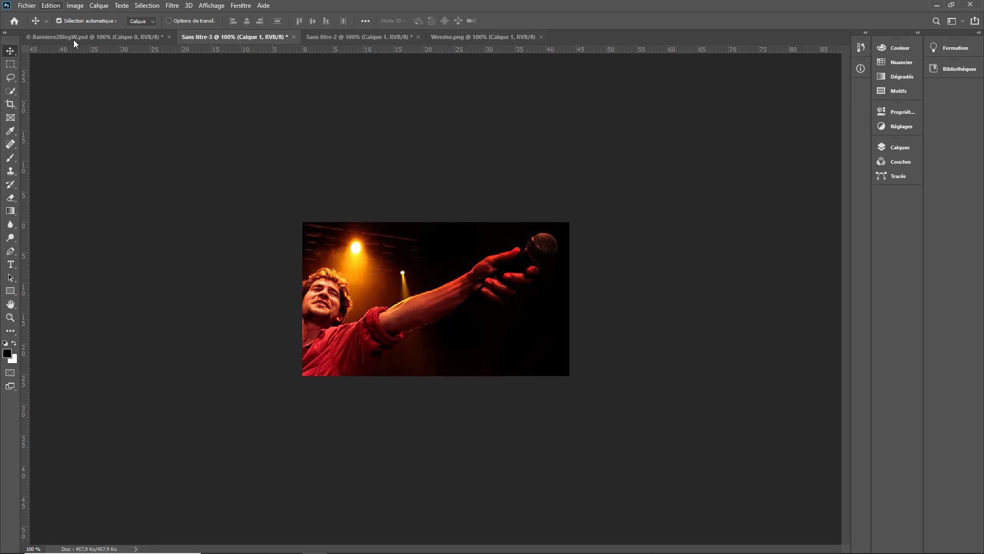
pyautogui.hotkey('ctrl', 'a')
pyautogui.click(125, 41)
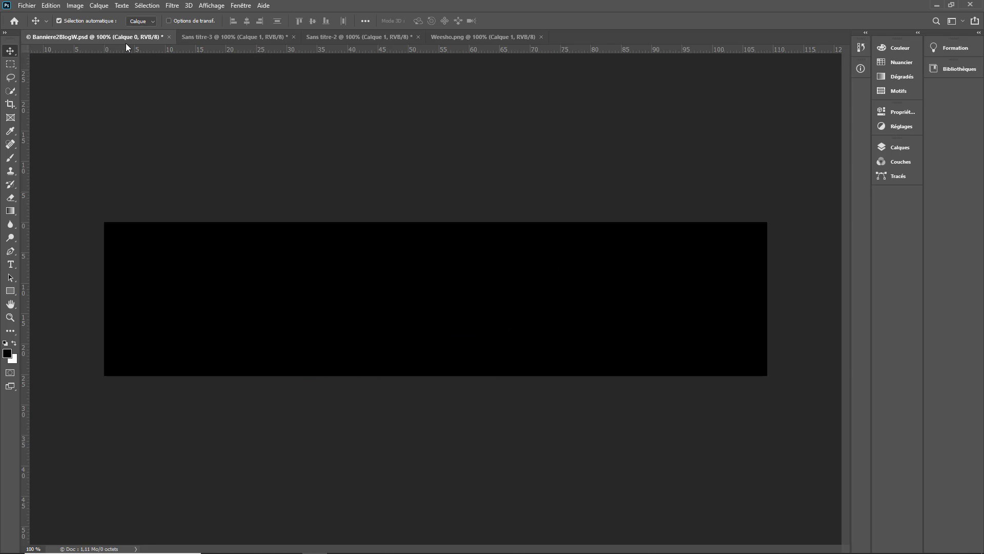
pyautogui.press('ctrl')
pyautogui.hotkey('ctrl', 'v')
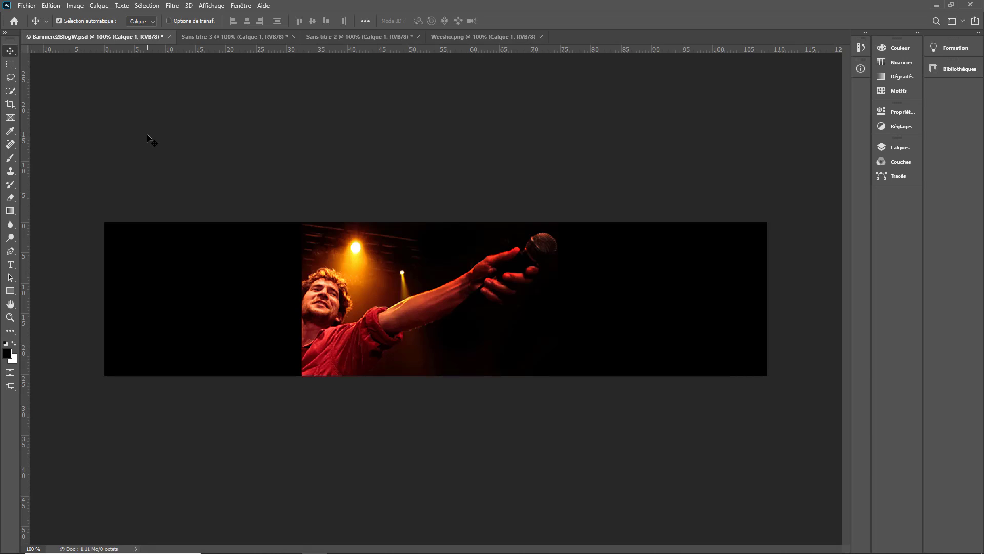
# Move the pasted singer photo flush against the left edge of the banner, filling its full height.
pyautogui.moveTo(427, 309); pyautogui.dragTo(329, 316)
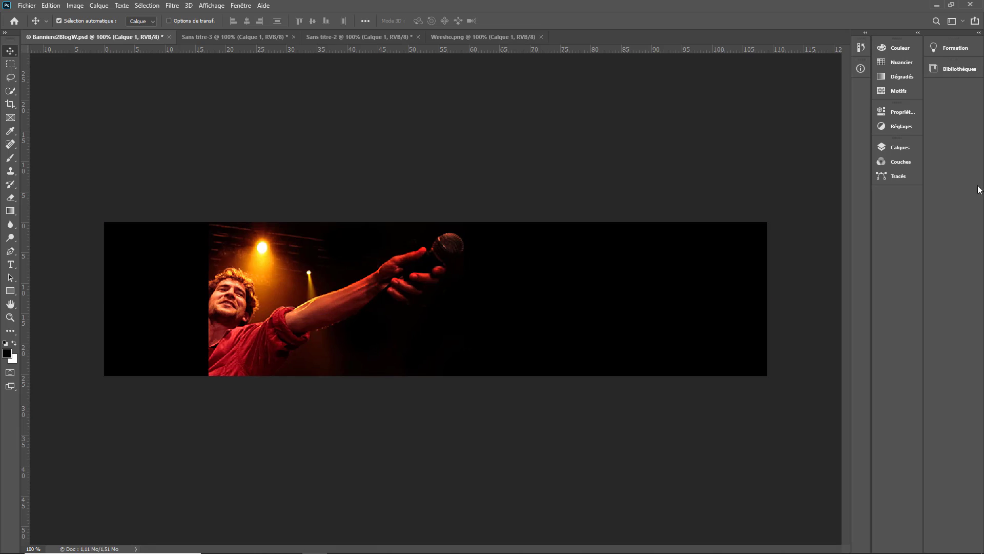
pyautogui.click(891, 148)
pyautogui.moveTo(319, 304); pyautogui.dragTo(204, 298)
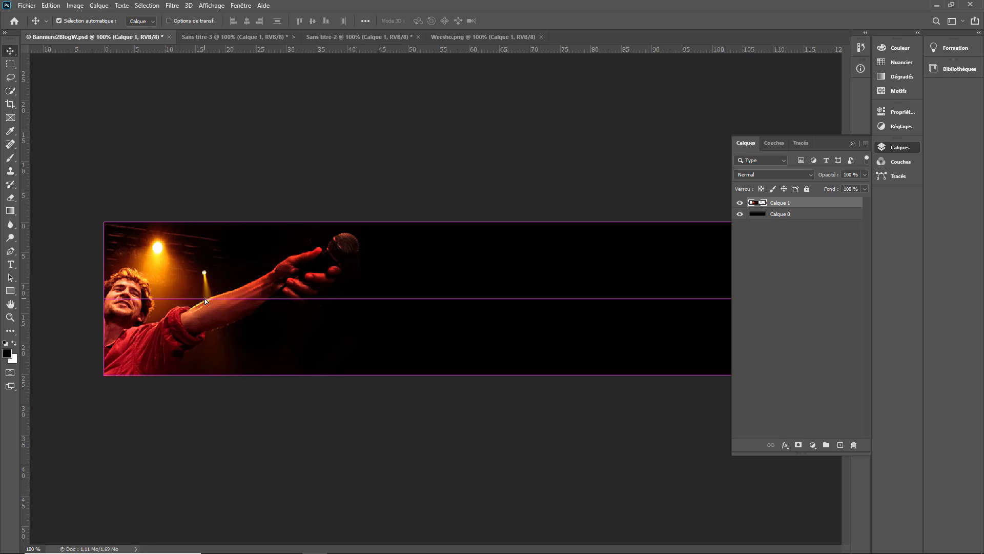
# Copy the whole Sans titre-2 singer image into Banniere2BlogW.psd and place it flush against the banner's right edge.
pyautogui.click(355, 32)
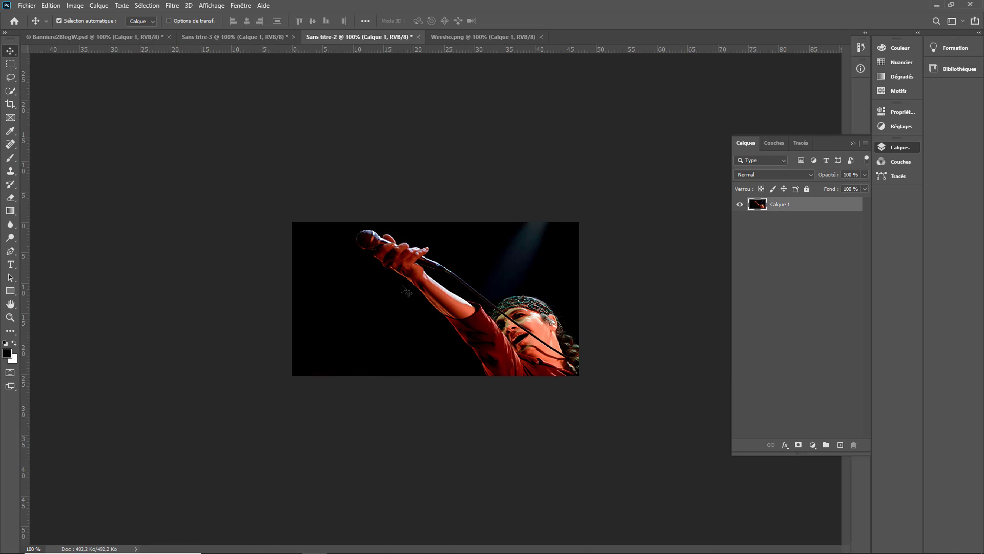
pyautogui.hotkey('ctrl', 'a')
pyautogui.click(128, 37)
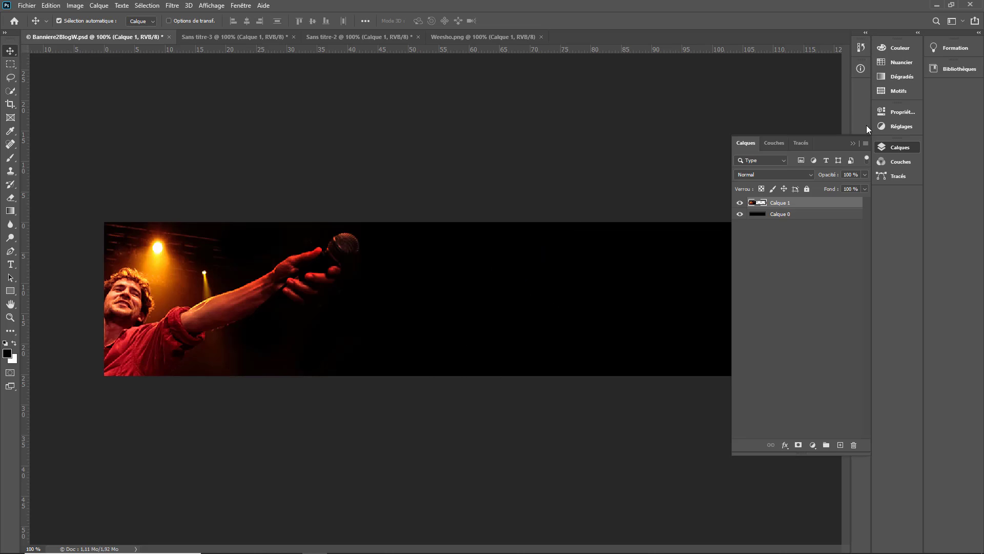
pyautogui.click(853, 143)
pyautogui.hotkey('ctrl', 'v')
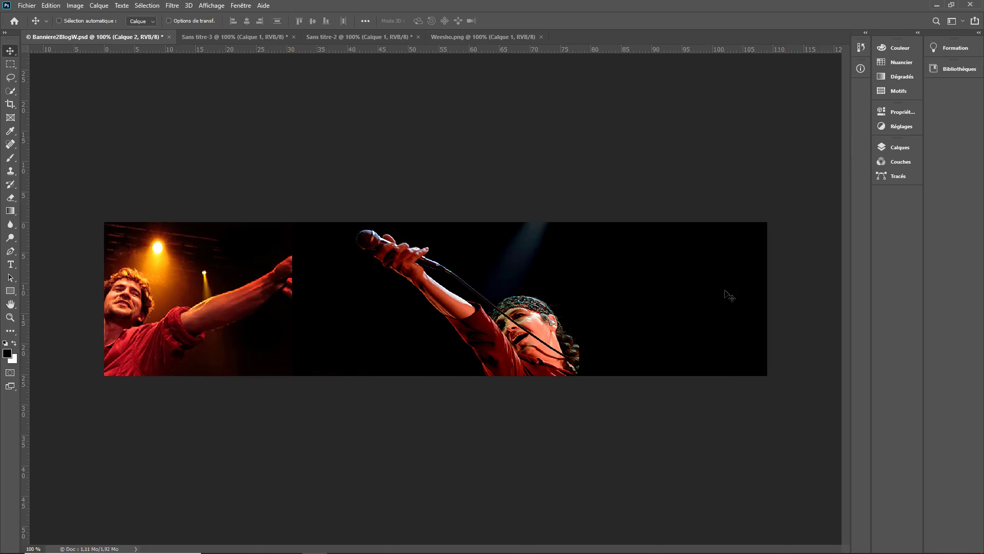
pyautogui.moveTo(500, 324); pyautogui.dragTo(682, 324)
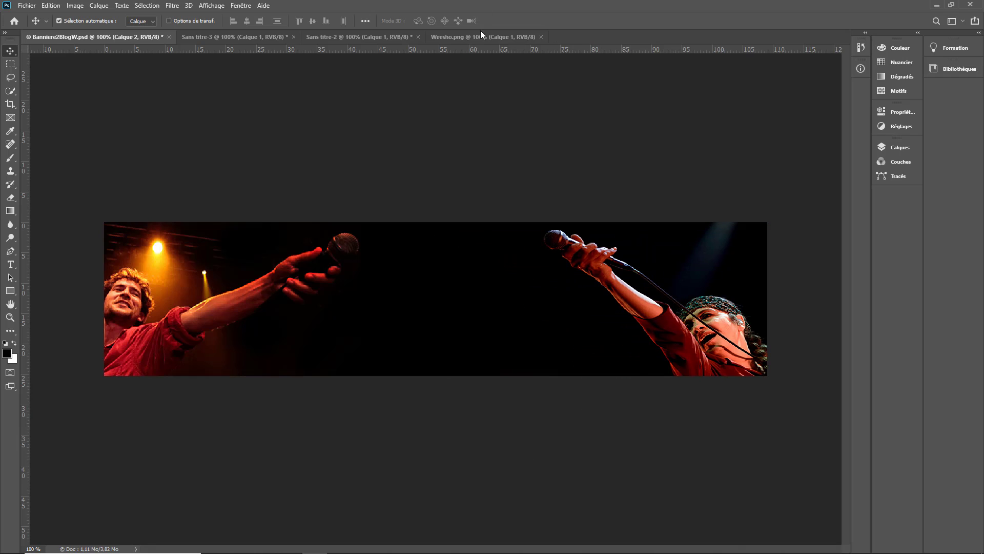
# Copy the whole white logo from Weesho.png and paste it into Banniere2BlogW.psd.
pyautogui.click(493, 43)
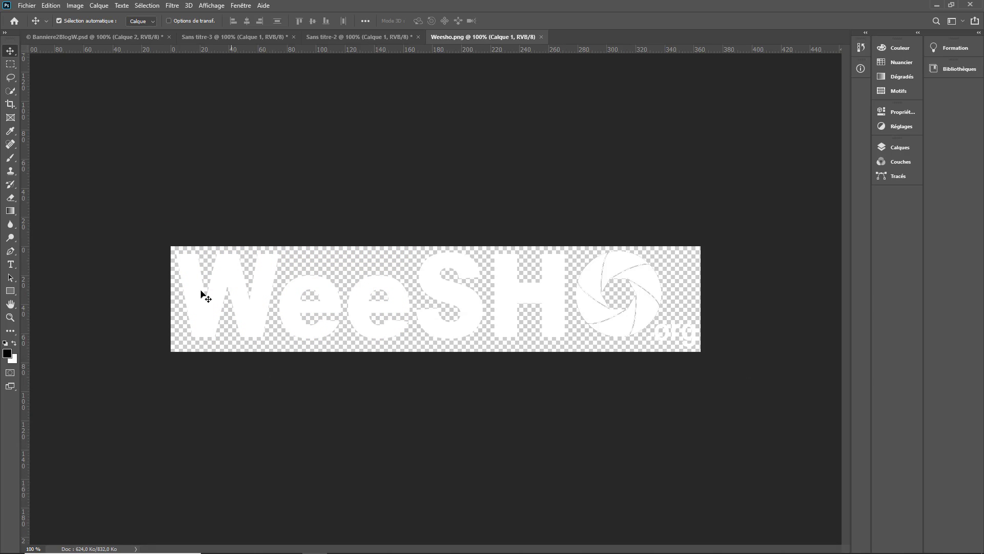
pyautogui.hotkey('ctrl', 'a')
pyautogui.moveTo(53, 35); pyautogui.dragTo(401, 261)
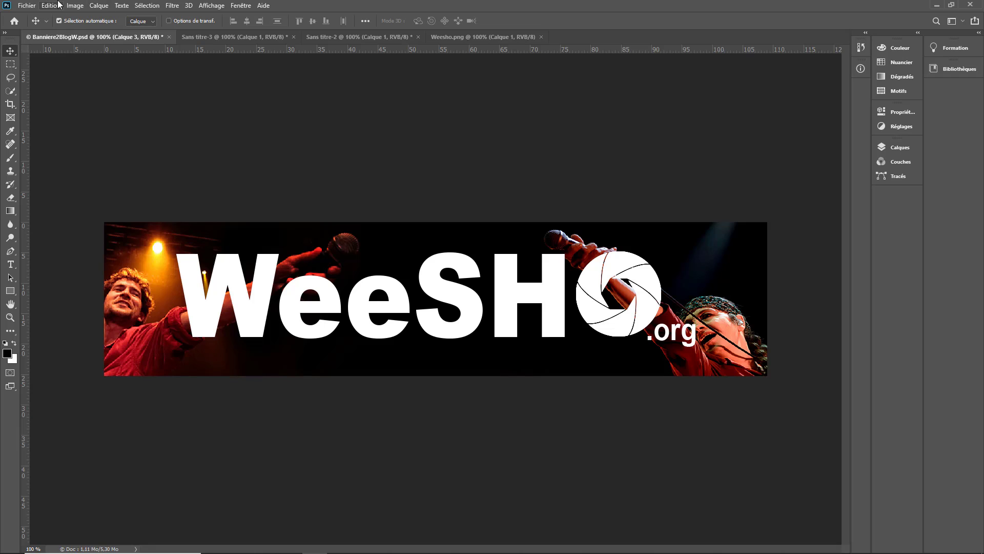
# Scale the WeeSHO.org logo proportionally to about 43.64 % and move it into the black area between the two singers.
pyautogui.click(93, 7)
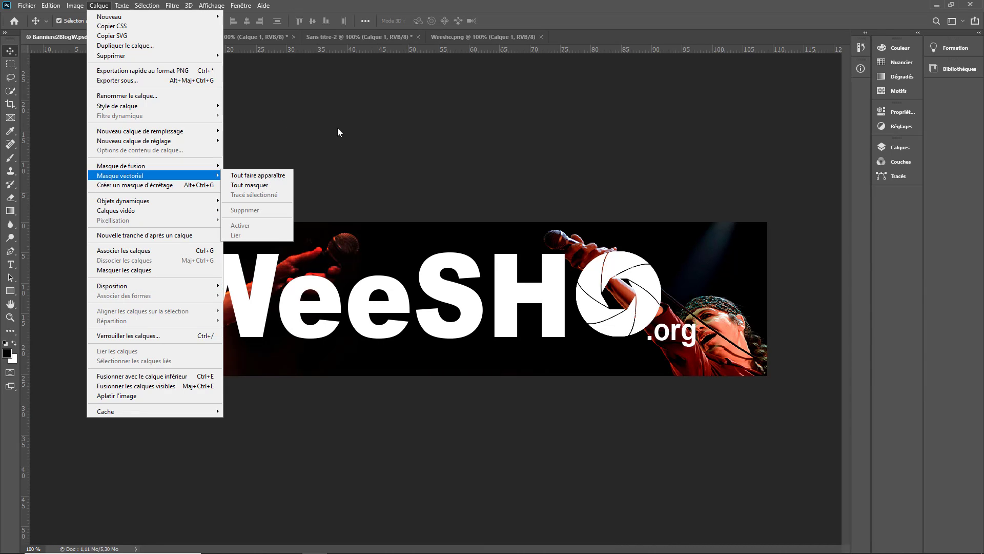
pyautogui.click(379, 163)
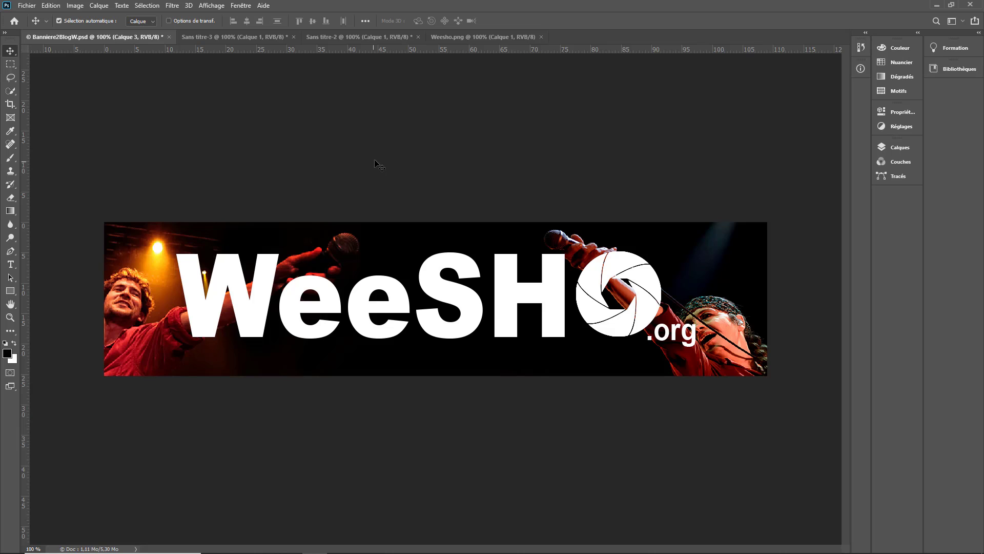
pyautogui.hotkey('ctrl', 't')
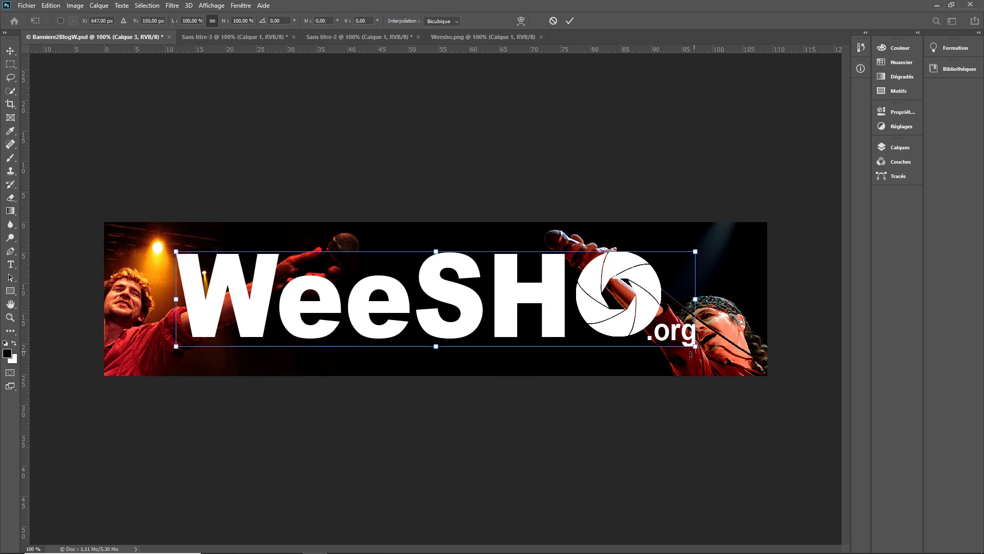
pyautogui.moveTo(695, 350); pyautogui.dragTo(385, 300)
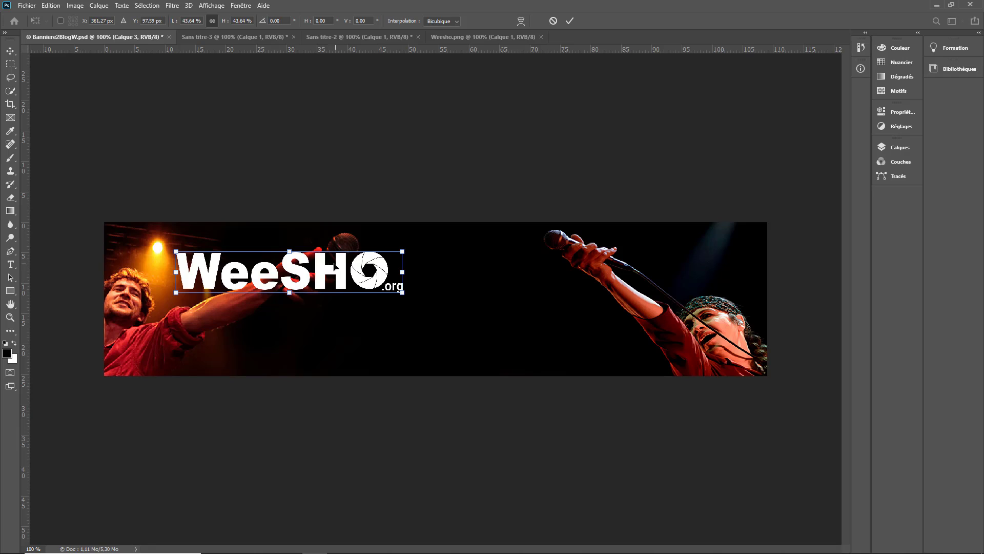
pyautogui.moveTo(339, 277); pyautogui.dragTo(485, 320)
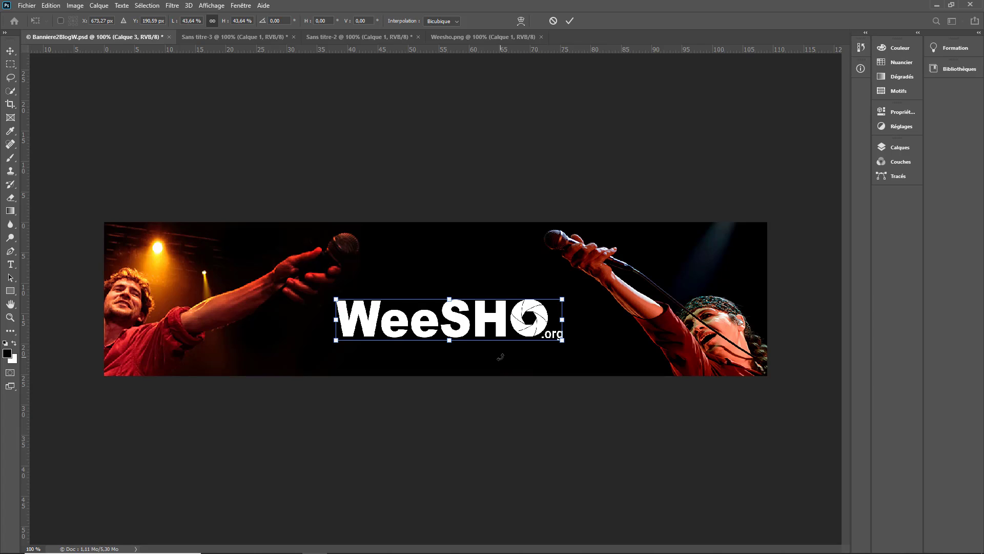
pyautogui.press('Return')
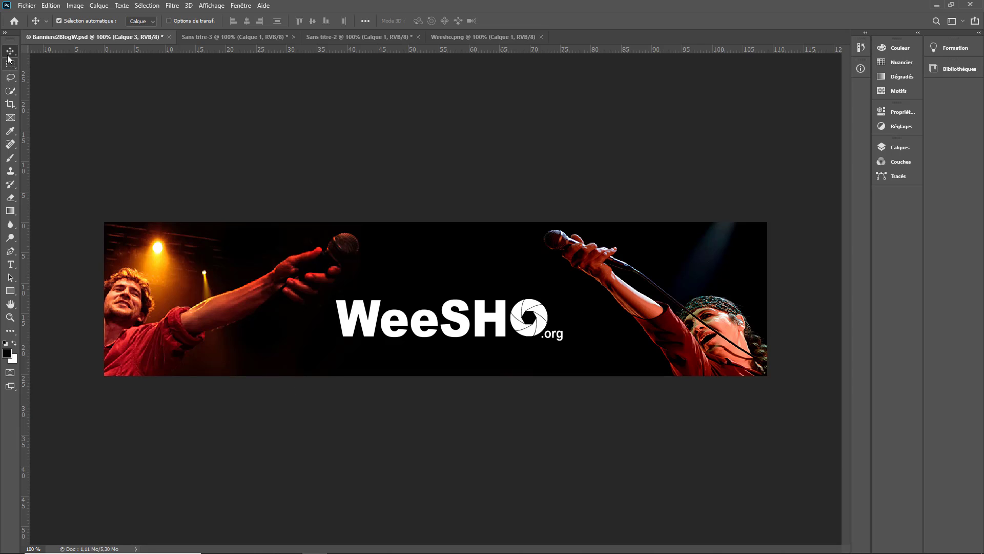
# Center the logo horizontally and vertically on the whole banner canvas, then clear the selection.
pyautogui.press('ctrl')
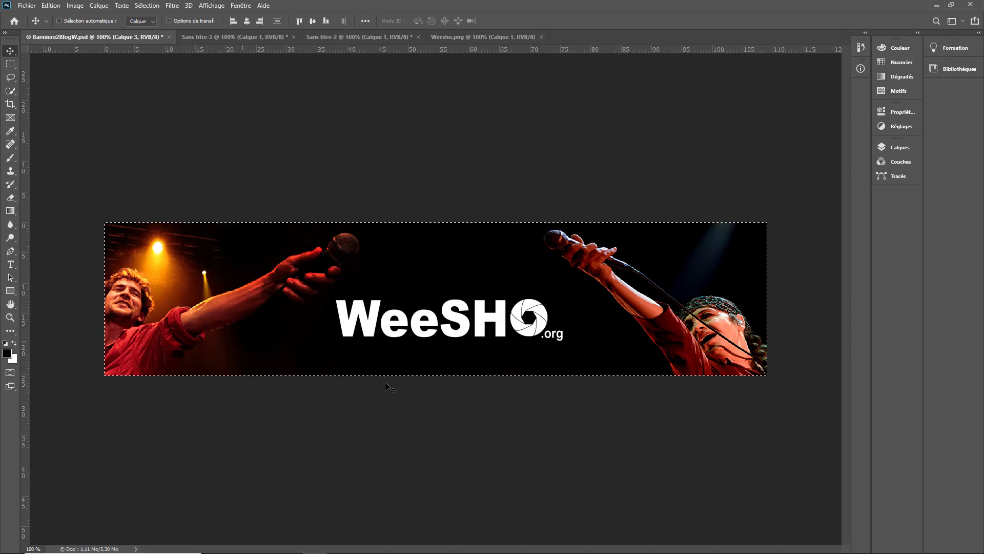
pyautogui.hotkey('ctrl', 'a')
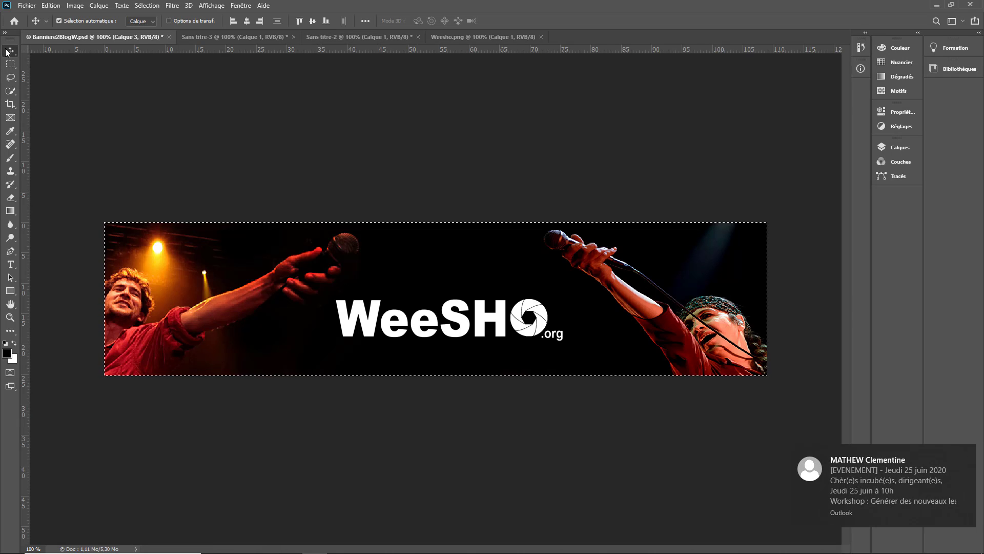
pyautogui.click(246, 21)
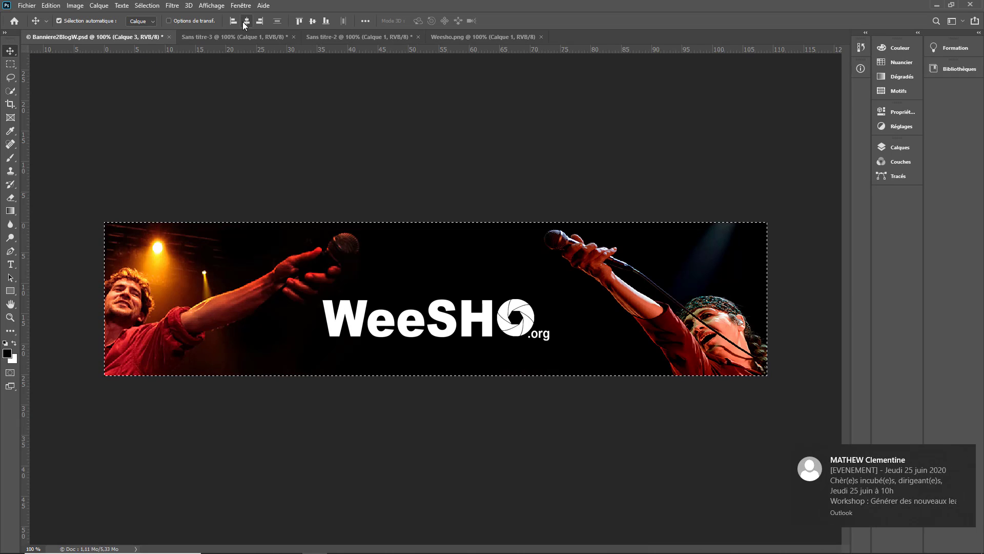
pyautogui.click(313, 21)
pyautogui.hotkey('ctrl', 'd')
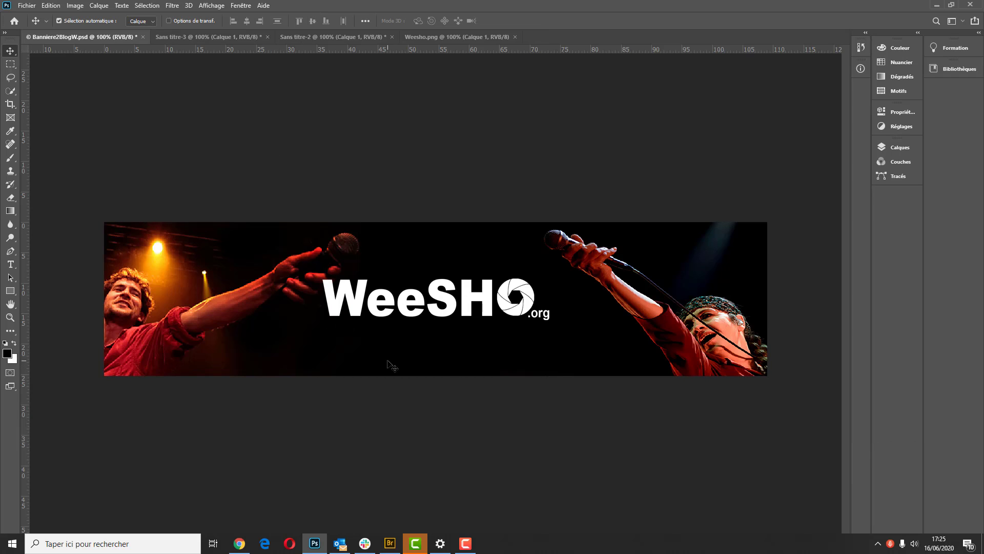
# Add the text "Le spectacle continue" below the logo in 12 pt High Tide - Demo.
pyautogui.click(358, 387)
pyautogui.click(10, 264)
pyautogui.click(432, 371)
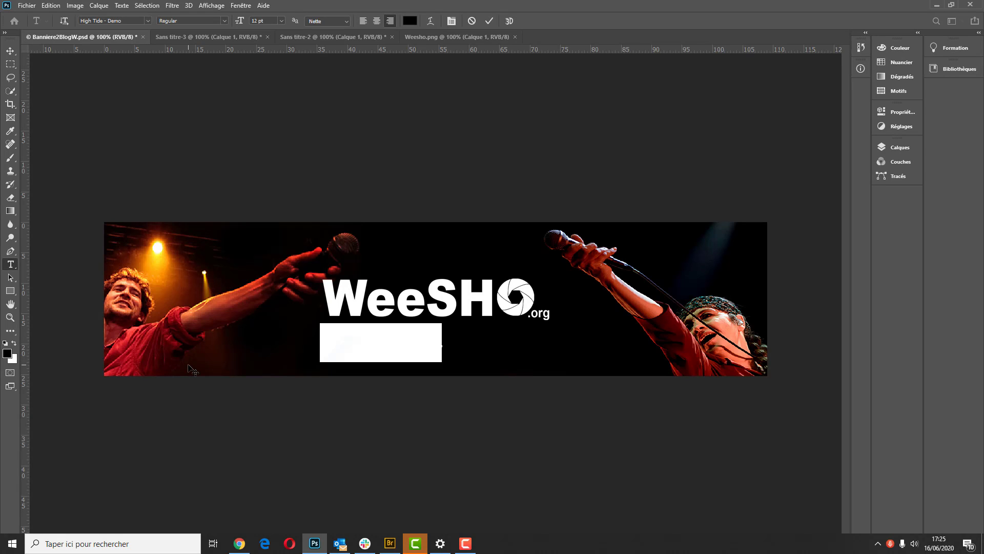
pyautogui.press('BackSpace')
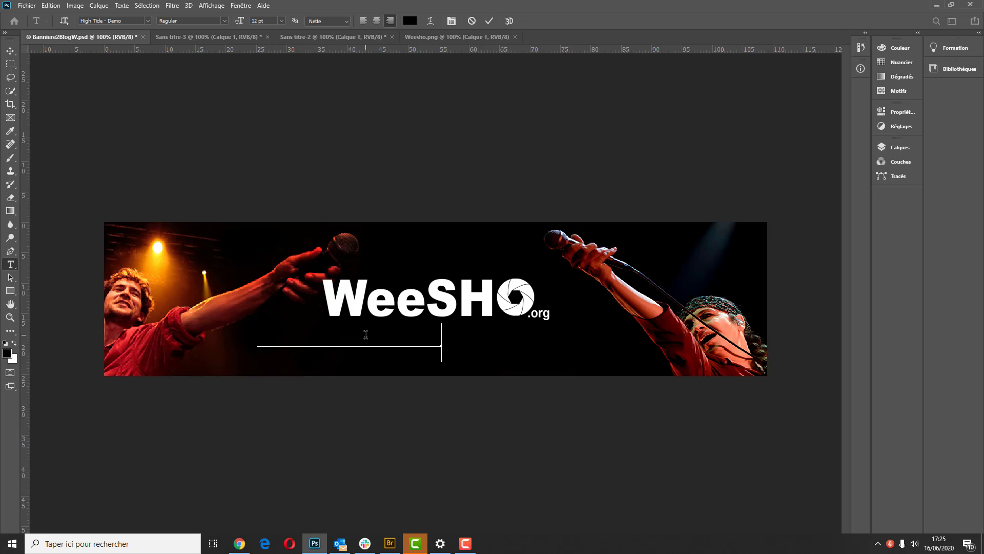
# Set the color of the entire "Le spectacle continue" text to white (ffffff).
pyautogui.hotkey('ctrl', 'z')
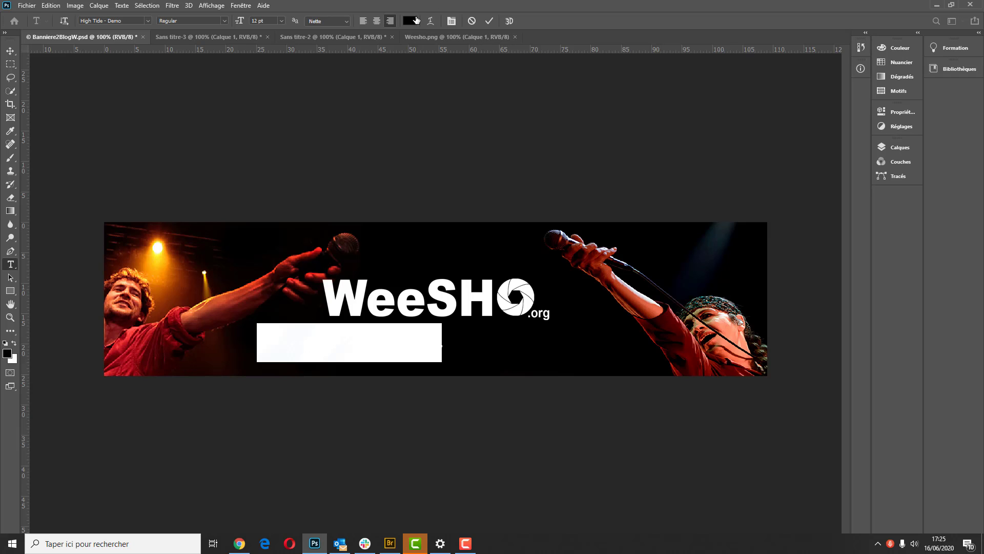
pyautogui.click(416, 20)
pyautogui.write('ffffff')
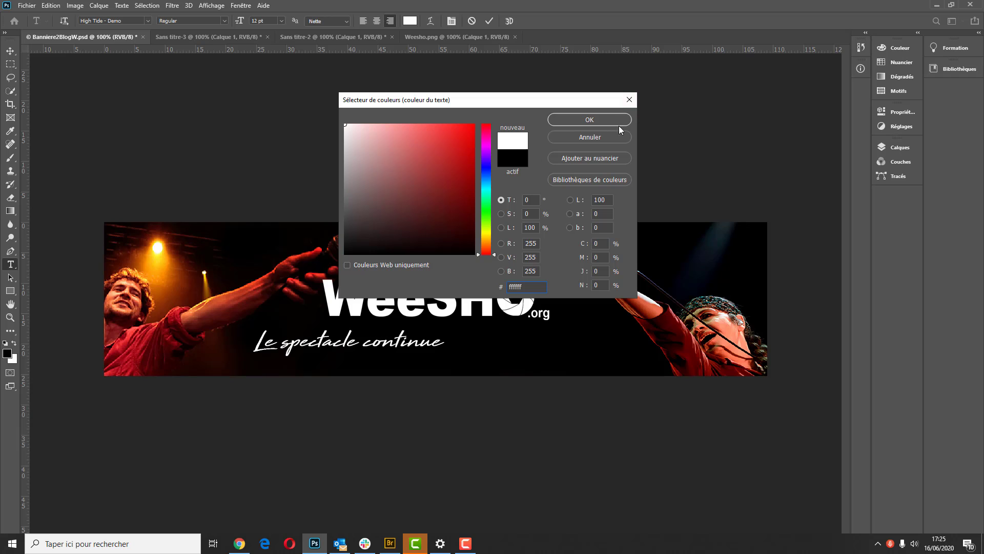
pyautogui.click(573, 121)
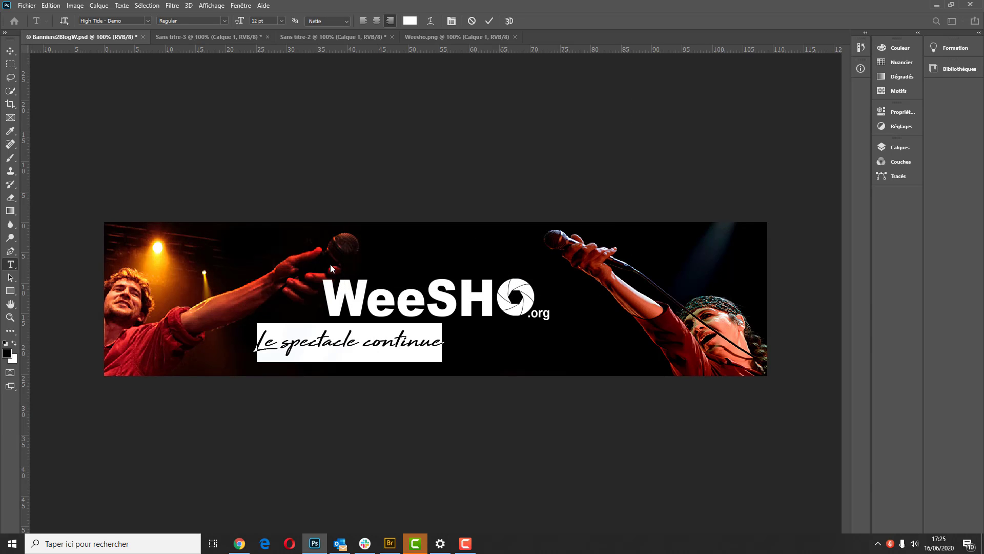
# Center the "Le spectacle continue" tagline below the logo and rotate it slightly counterclockwise.
pyautogui.click(10, 51)
pyautogui.moveTo(316, 343); pyautogui.dragTo(397, 347)
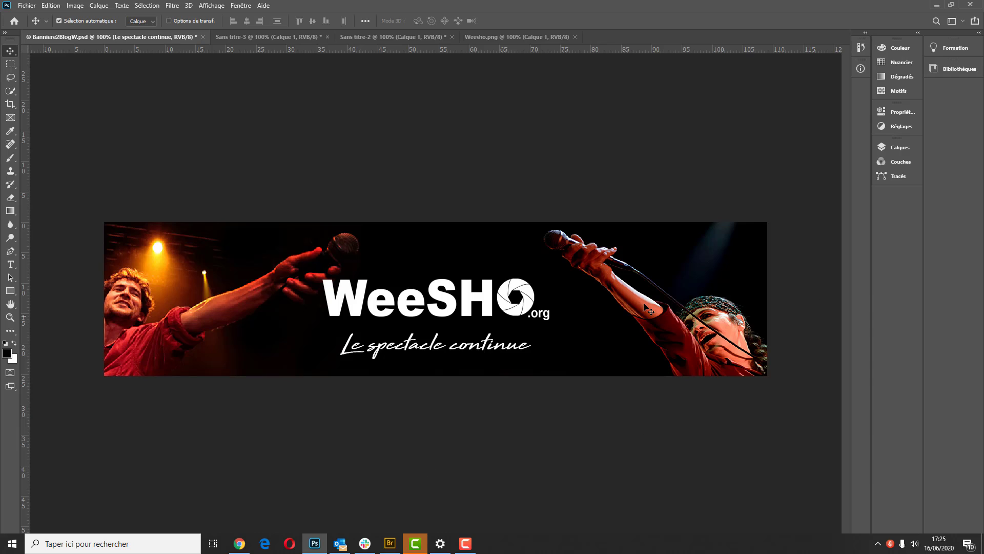
pyautogui.press('ctrl')
pyautogui.hotkey('ctrl', 't')
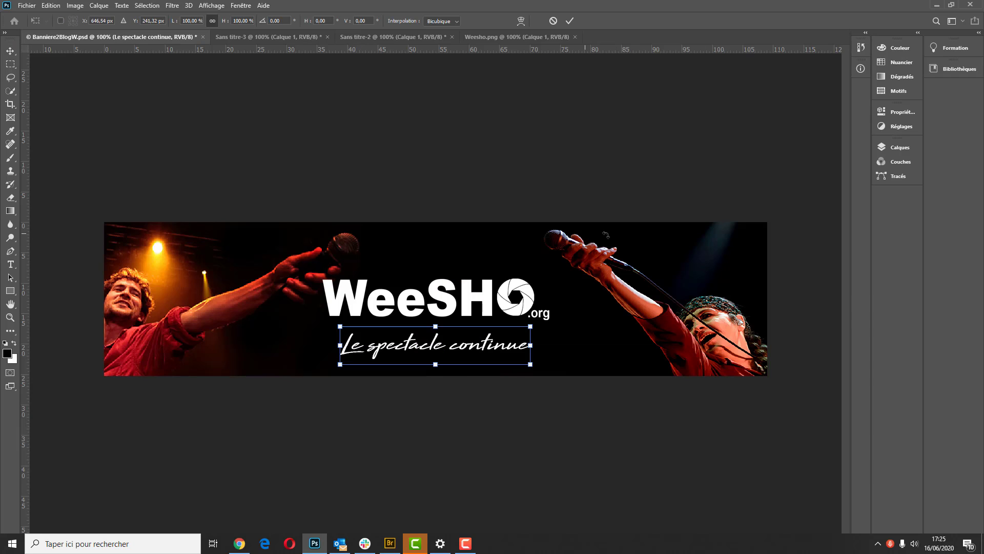
pyautogui.moveTo(563, 341)
pyautogui.mouseDown()
pyautogui.moveTo(562, 328)
pyautogui.moveTo(566, 348)
pyautogui.moveTo(558, 338)
pyautogui.mouseUp()
pyautogui.press('Return')
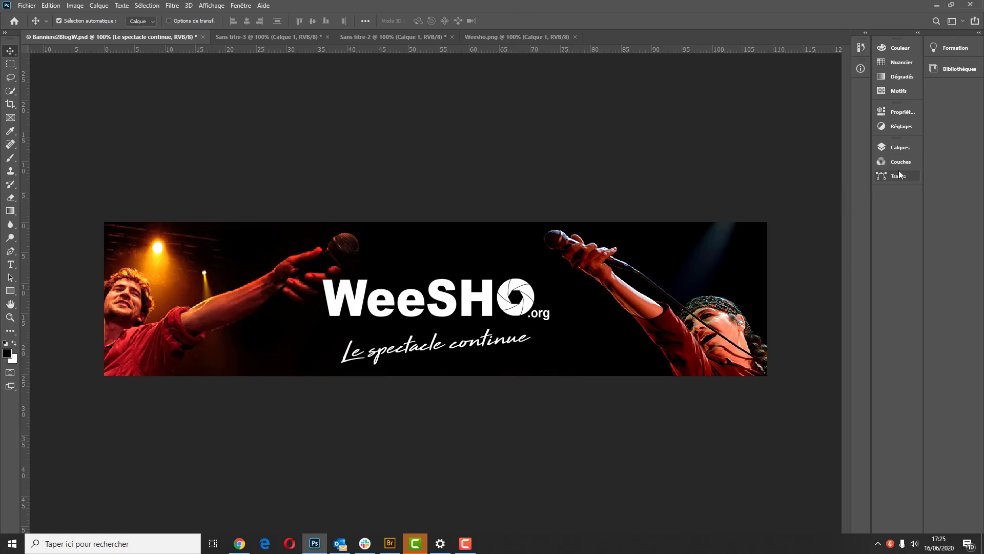
# Duplicate the "Le spectacle continue" text layer and set the copy's text color to red (ff0000).
pyautogui.click(890, 148)
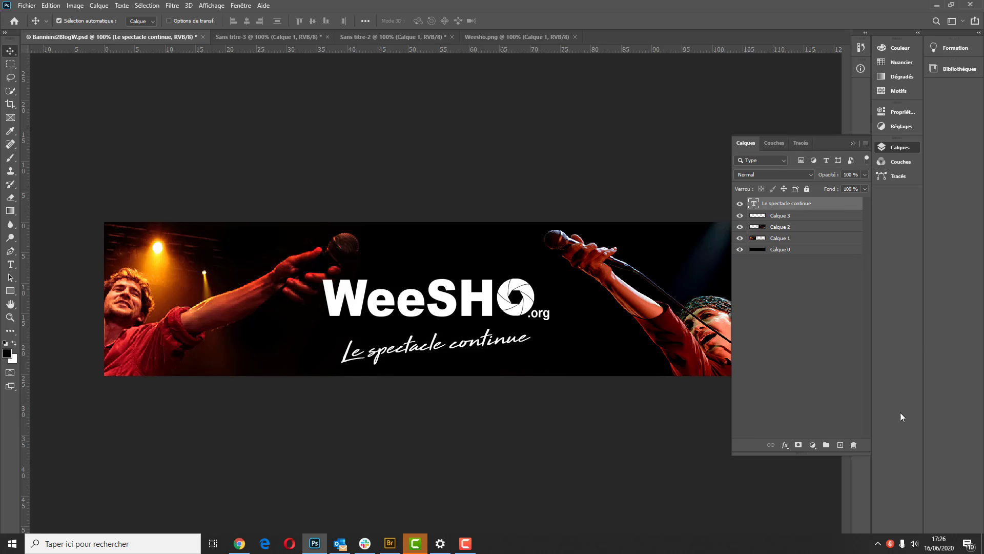
pyautogui.moveTo(828, 209); pyautogui.dragTo(833, 443)
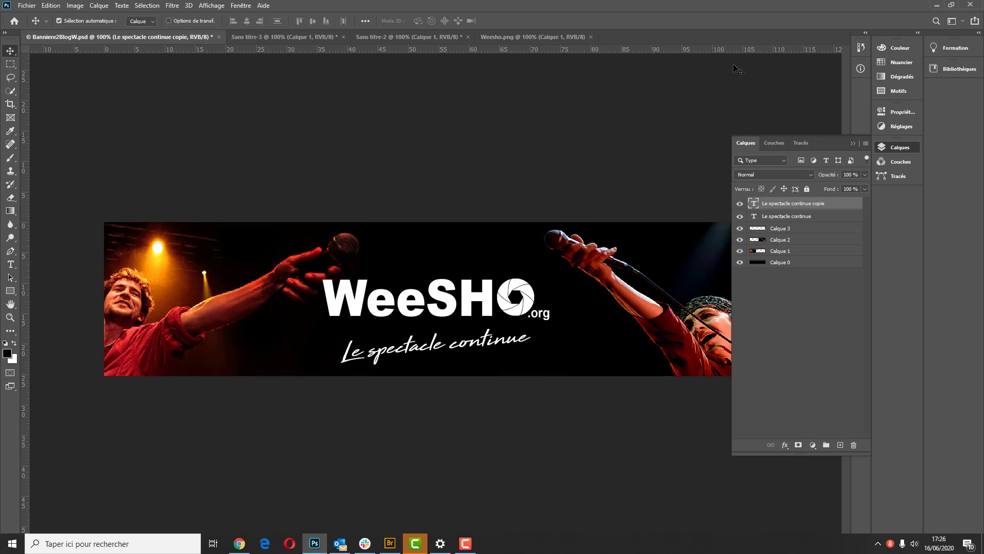
pyautogui.doubleClick(754, 203)
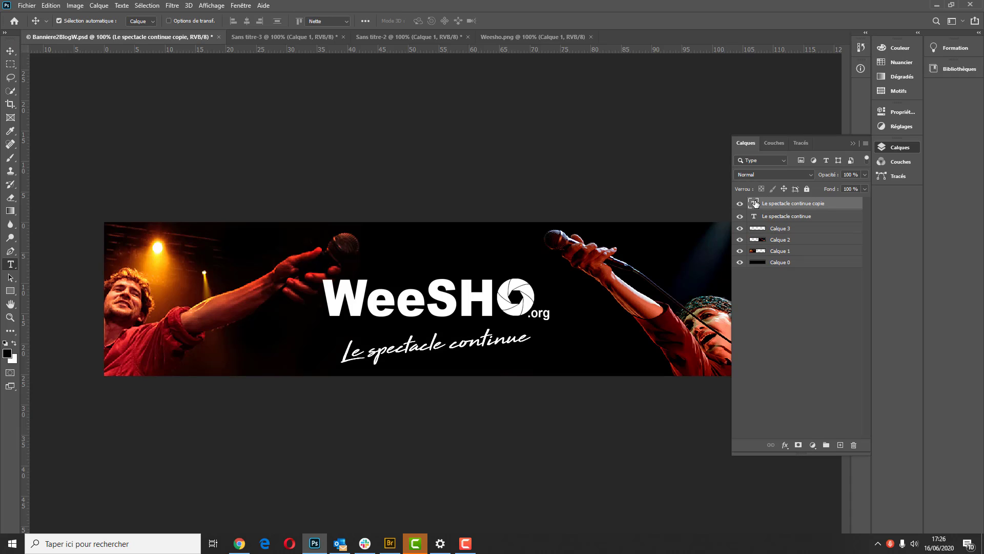
pyautogui.click(411, 22)
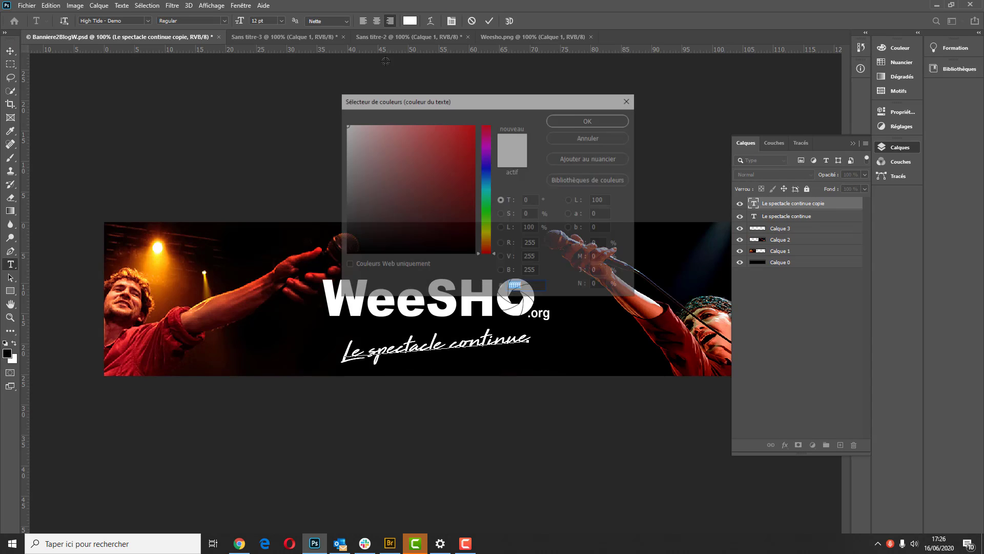
pyautogui.write('ff0000')
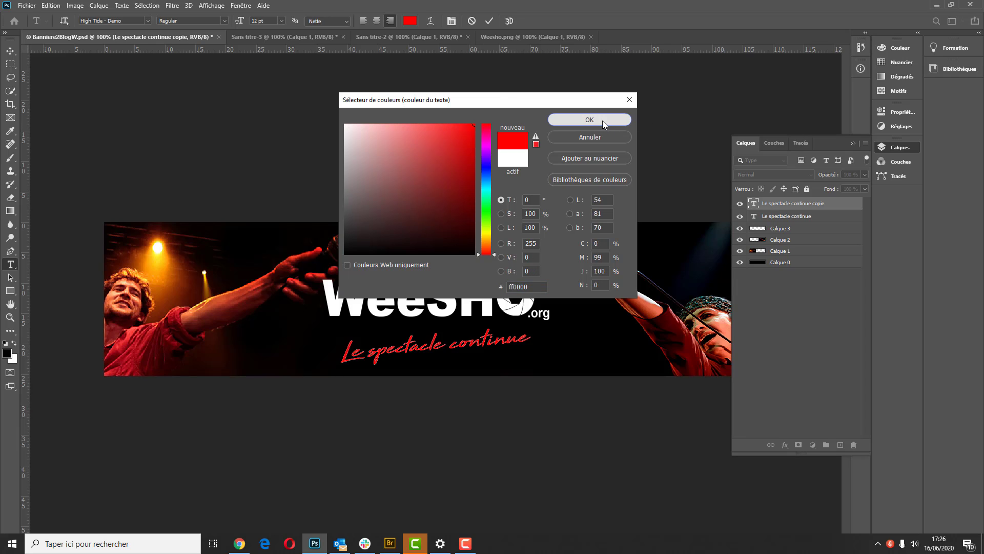
pyautogui.click(601, 121)
pyautogui.hotkey('ctrl', 'Return')
pyautogui.press('v')
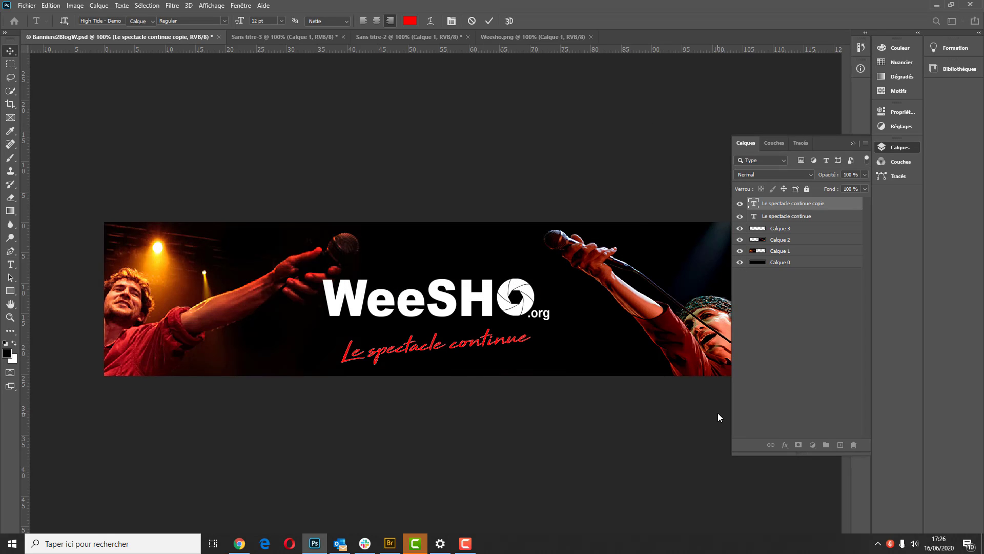
# Toggle the red tagline layer's visibility to compare it with the white version, then deselect the layer.
pyautogui.click(743, 207)
pyautogui.click(743, 206)
pyautogui.click(742, 207)
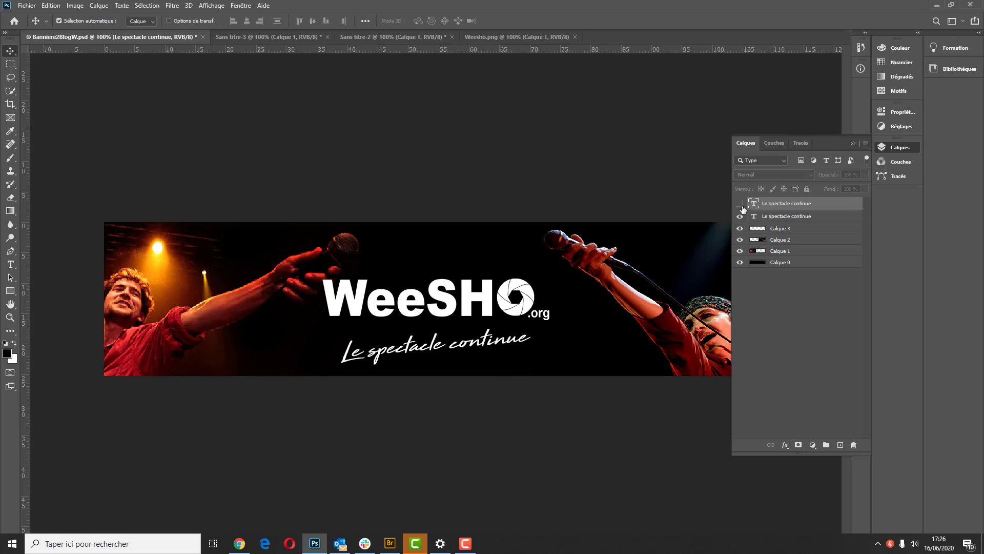
pyautogui.click(742, 208)
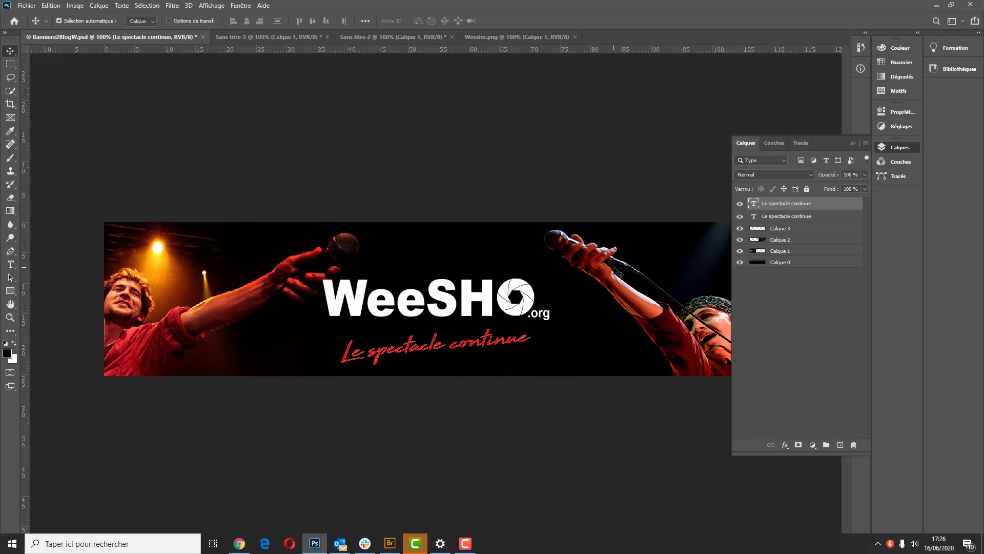
pyautogui.click(521, 491)
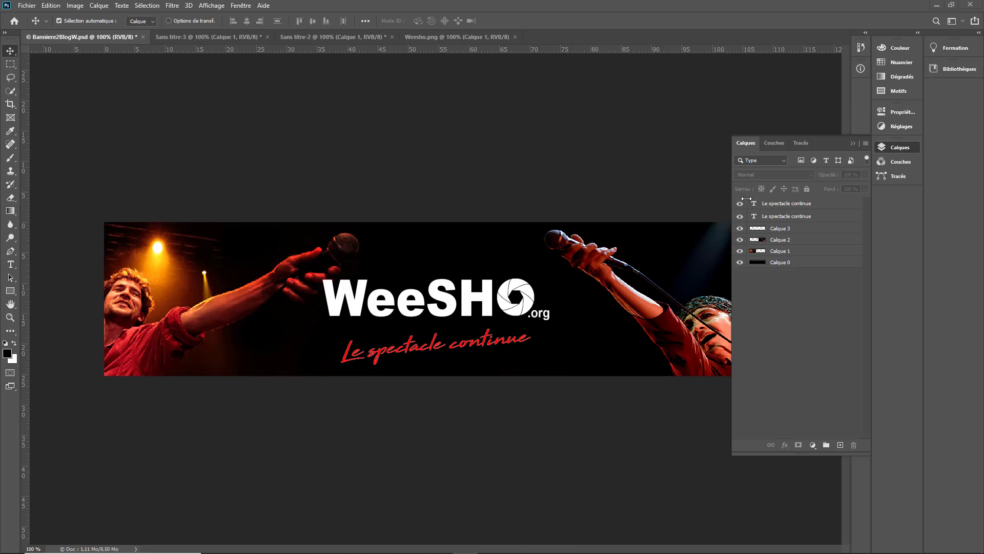
# Hide both tagline layers, Calque 3, Calque 2 and Calque 1, leaving only the black background Calque 0 visible.
pyautogui.click(740, 216)
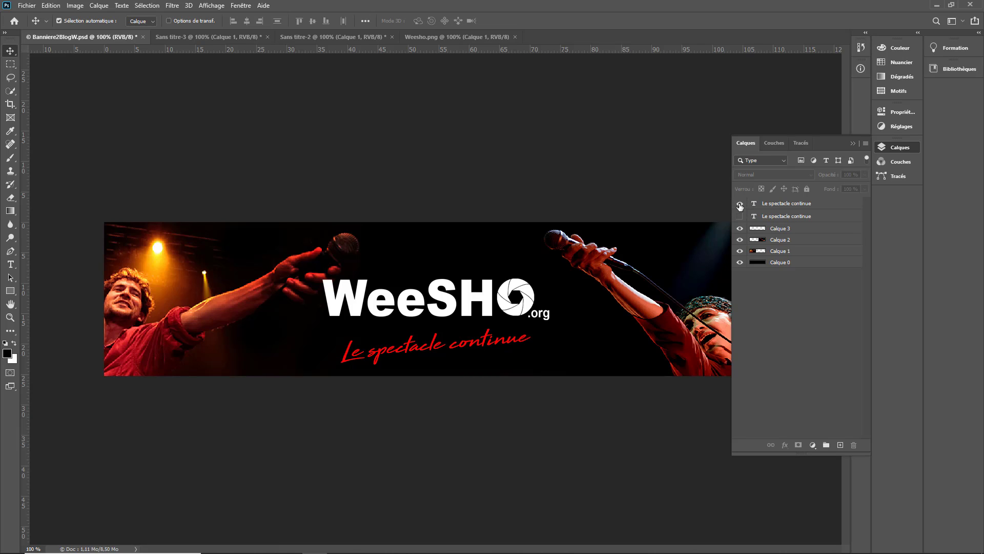
pyautogui.click(740, 204)
pyautogui.click(739, 228)
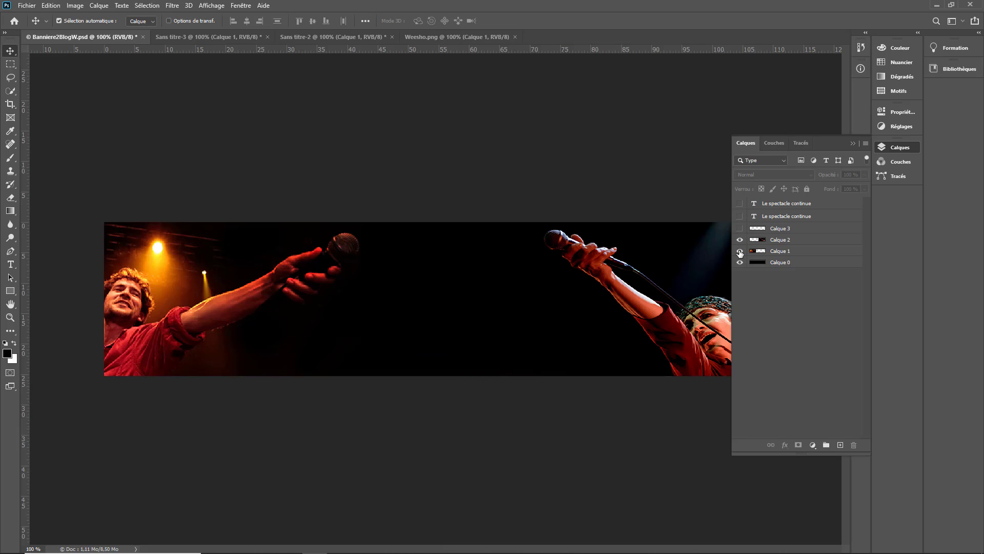
pyautogui.click(739, 239)
pyautogui.click(740, 251)
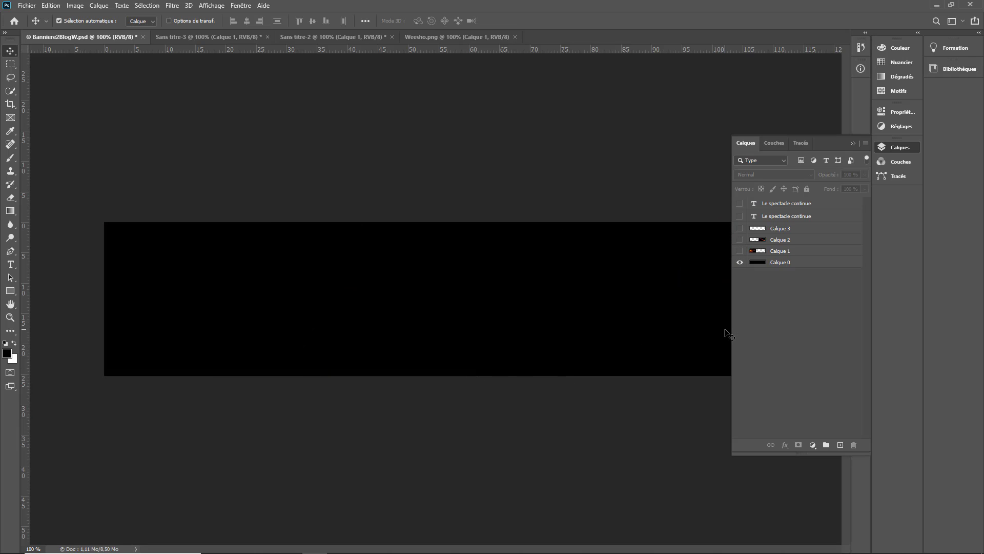
# Show the animation timeline, convert it to a frame animation and set the first frame's delay to 0.2 seconds.
pyautogui.click(248, 6)
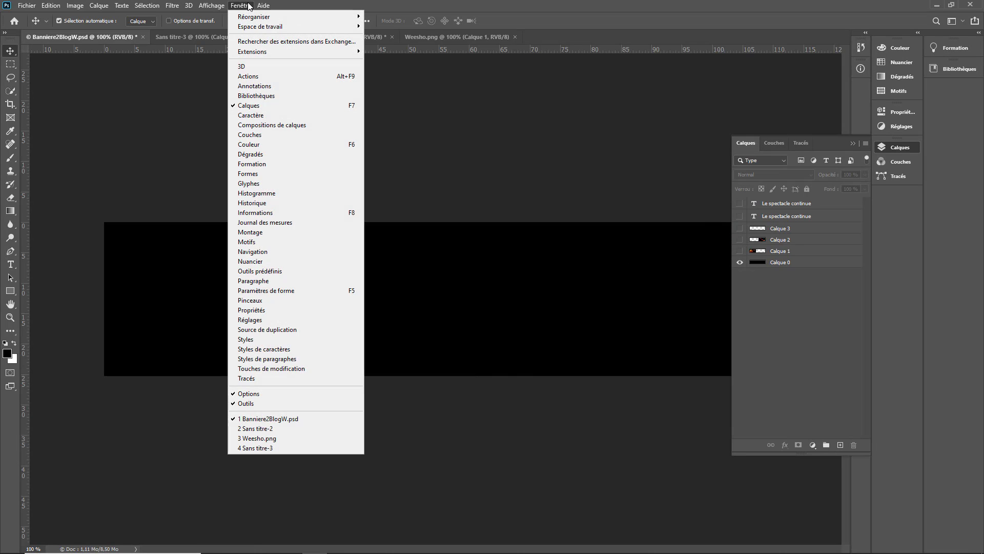
pyautogui.click(268, 237)
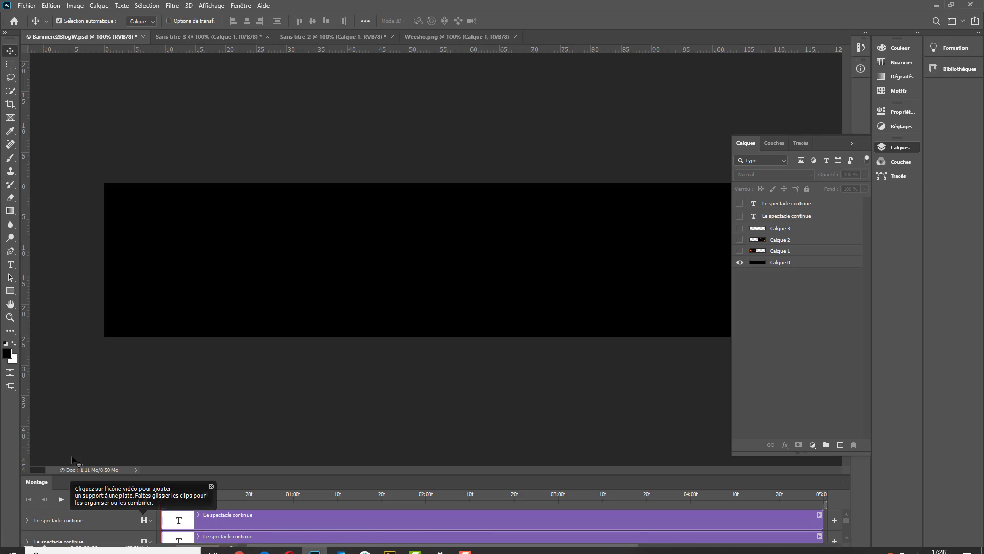
pyautogui.click(29, 546)
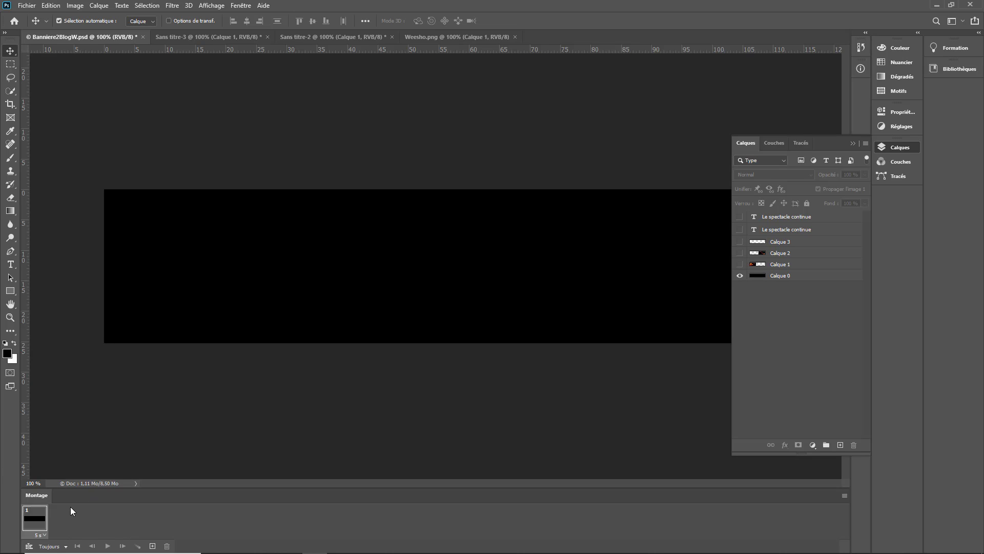
pyautogui.click(45, 535)
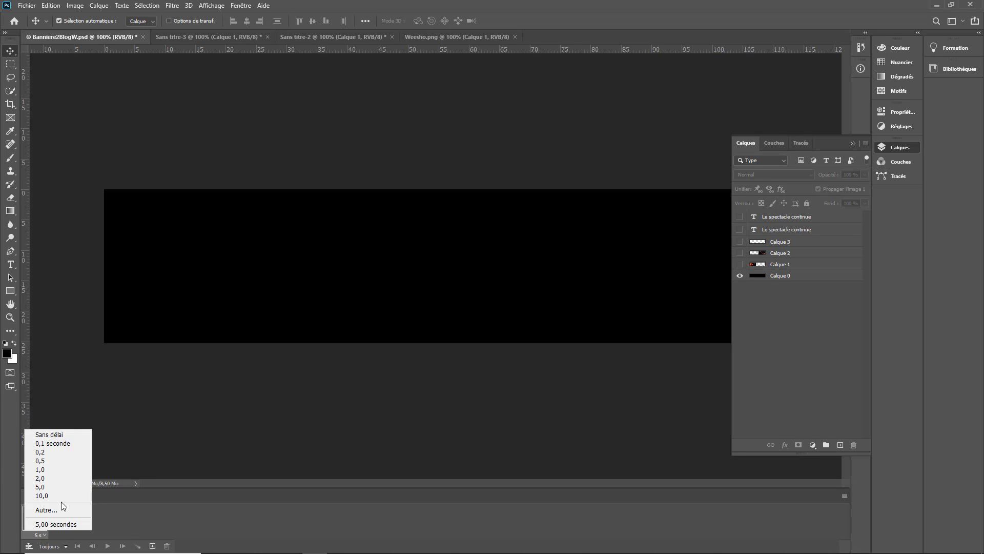
pyautogui.click(49, 452)
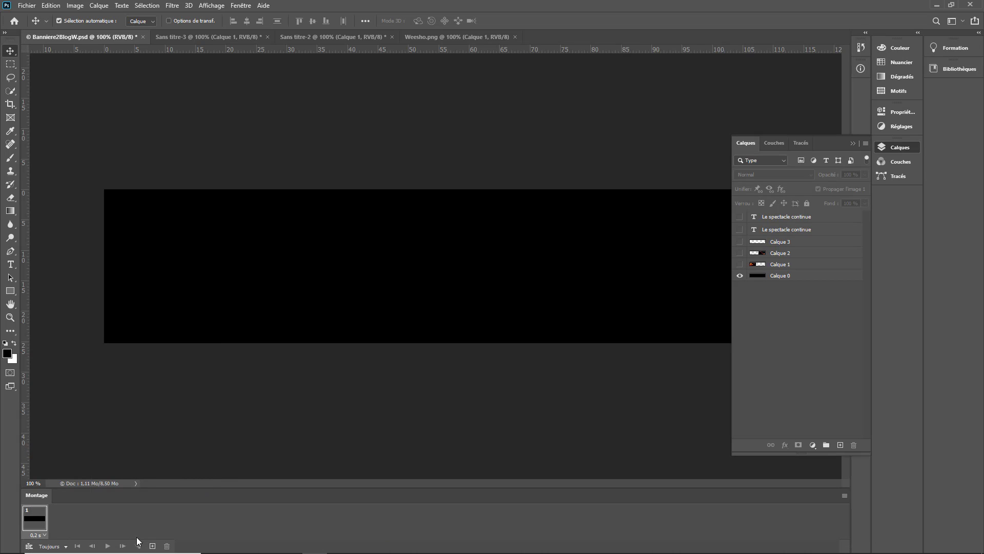
# Add a second frame showing the left singer (Calque 1) and a third frame that also shows the right singer (Calque 2).
pyautogui.click(152, 546)
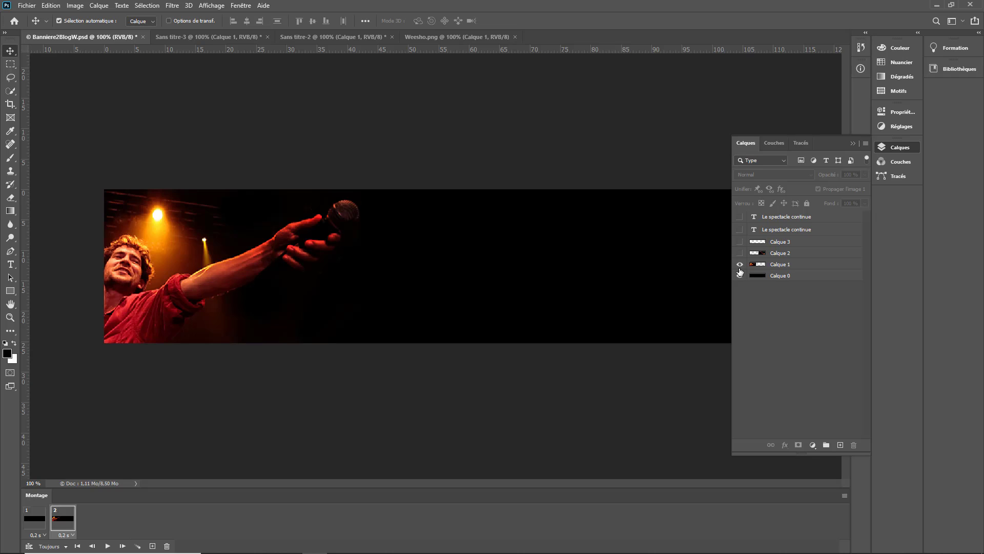
pyautogui.click(153, 546)
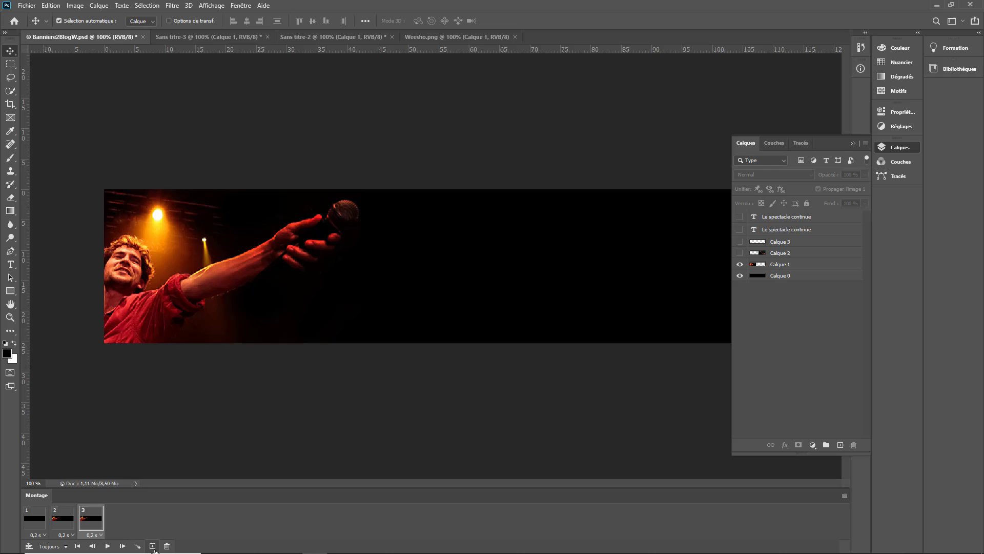
pyautogui.click(739, 253)
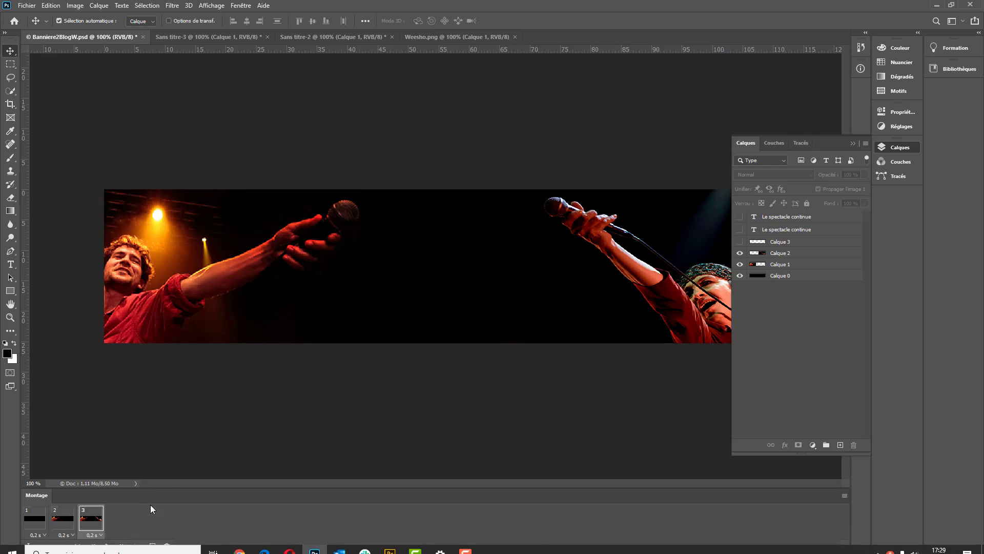
# Add a fourth frame that also shows the logo (Calque 3) and a fifth frame that also shows the white tagline.
pyautogui.click(153, 546)
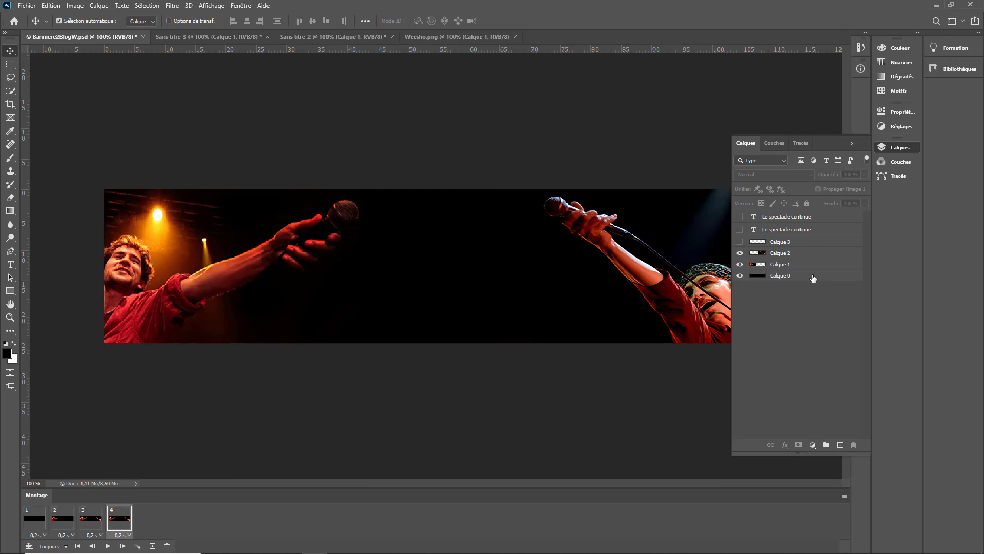
pyautogui.click(740, 241)
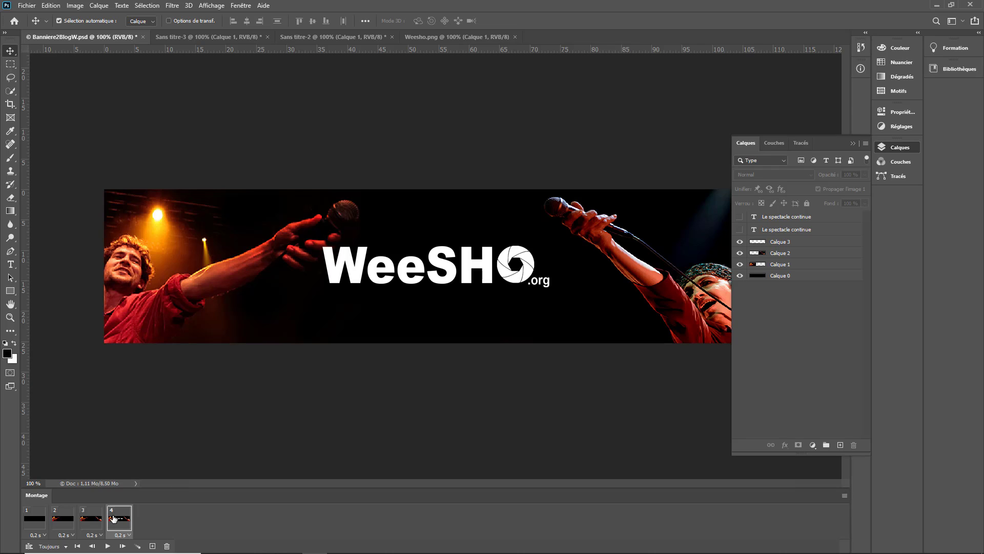
pyautogui.click(151, 546)
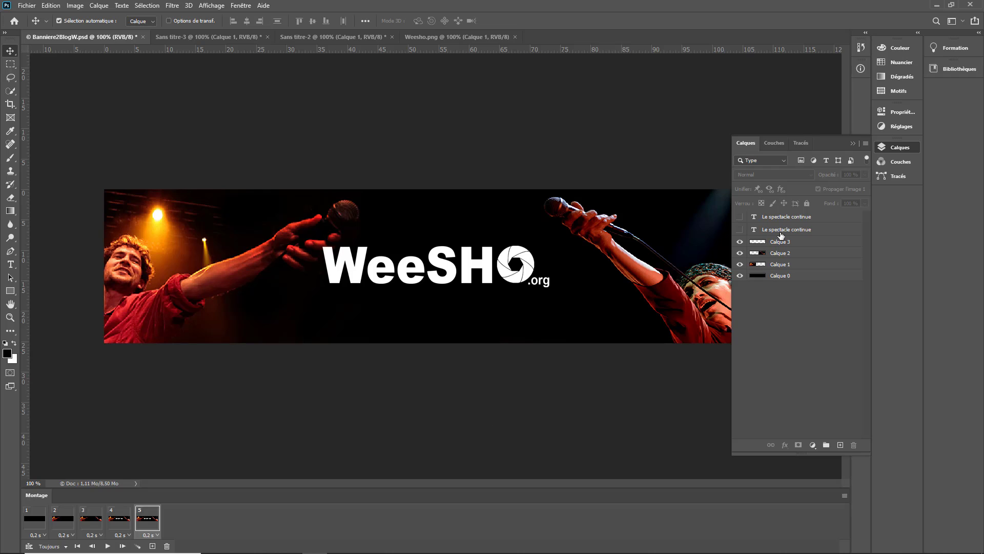
pyautogui.click(740, 230)
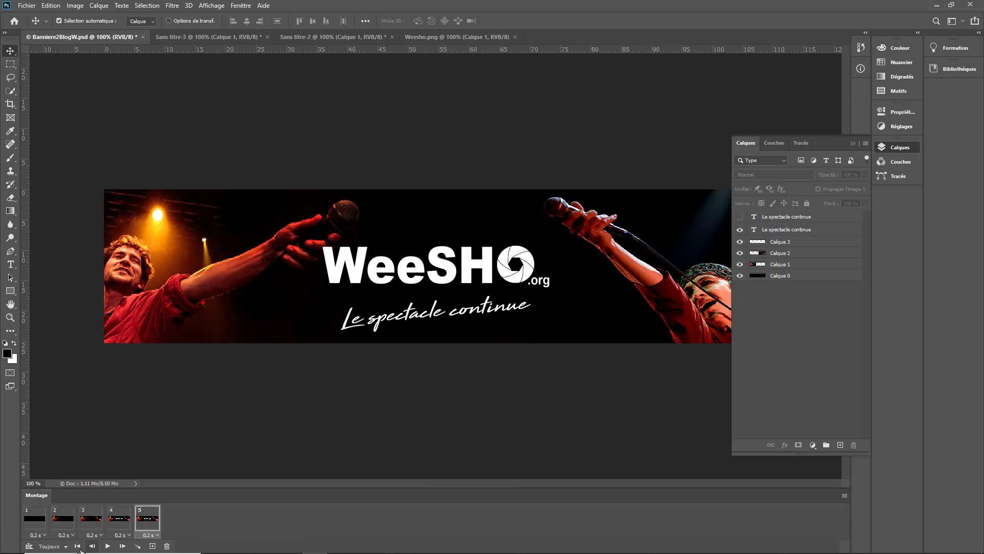
# Preview the frame animation, stop playback and return to frame 5.
pyautogui.click(106, 546)
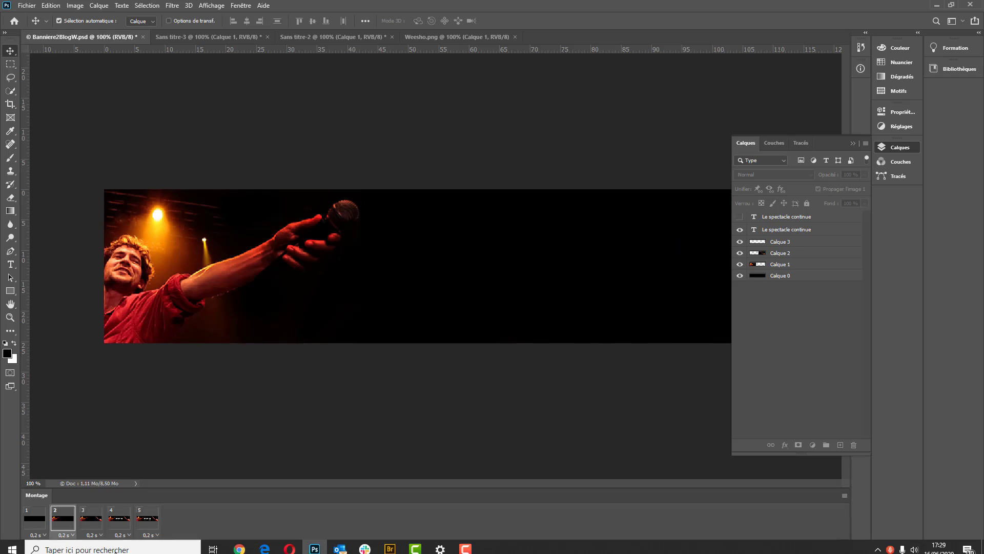
pyautogui.click(107, 546)
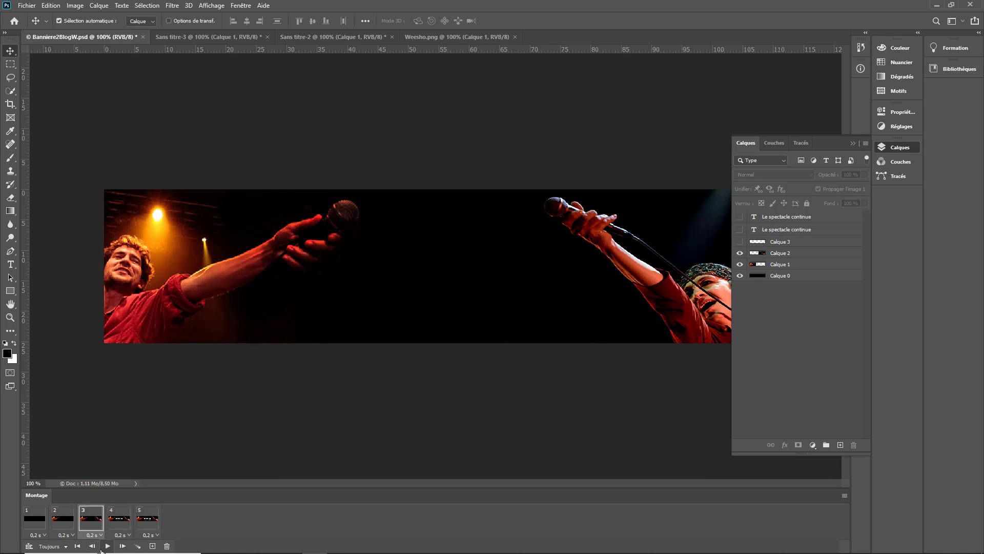
pyautogui.click(146, 528)
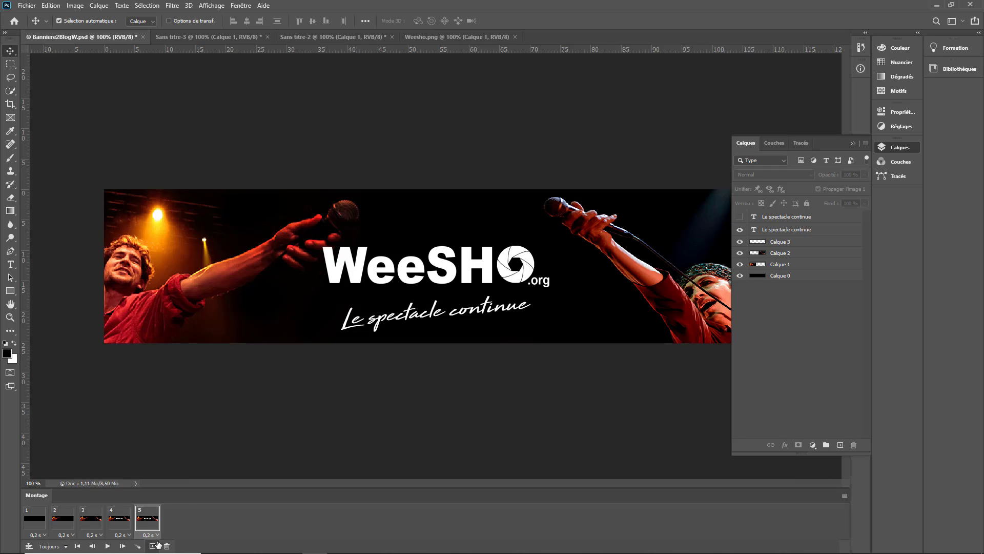
# Add a sixth frame with the red tagline replacing the white one, and a seventh frame with the white tagline again.
pyautogui.click(153, 545)
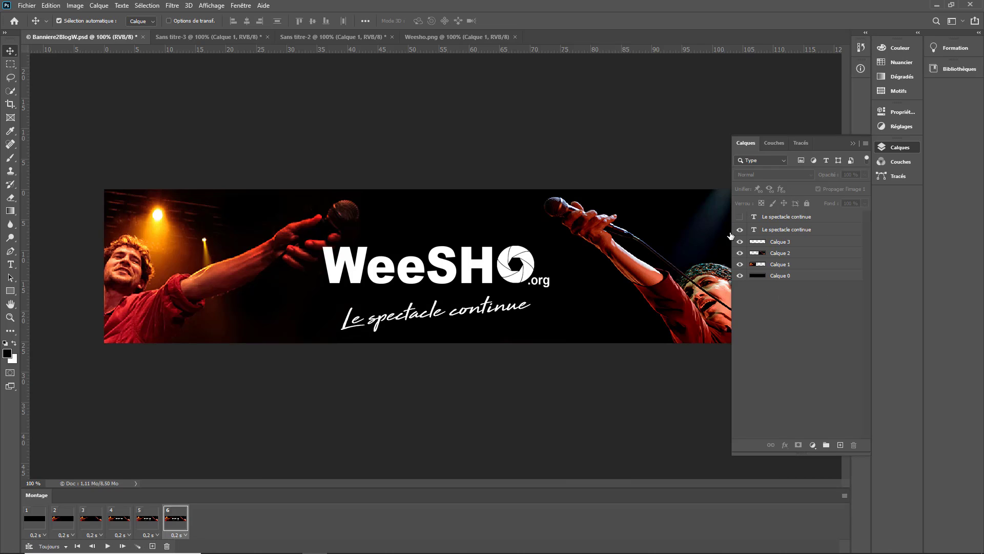
pyautogui.click(740, 218)
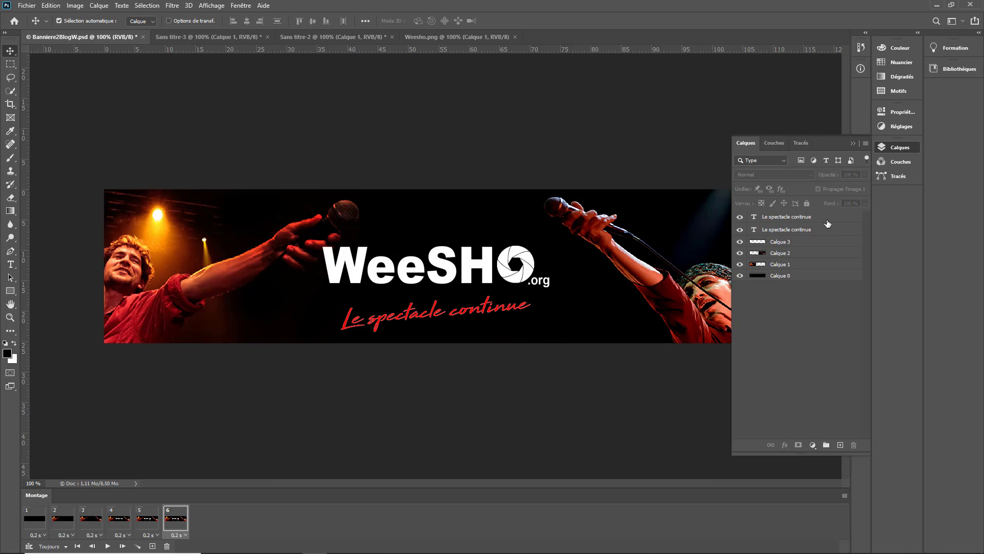
pyautogui.click(739, 230)
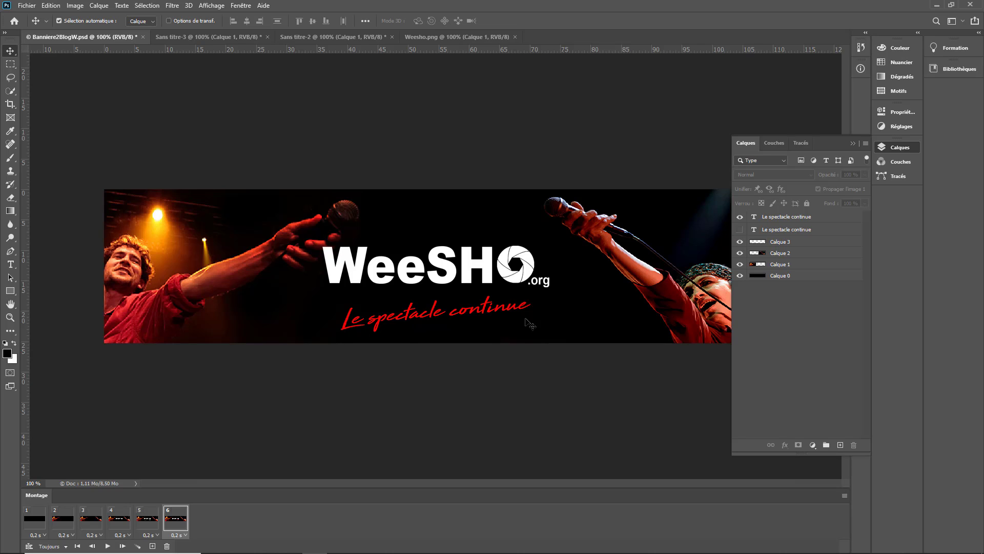
pyautogui.click(153, 545)
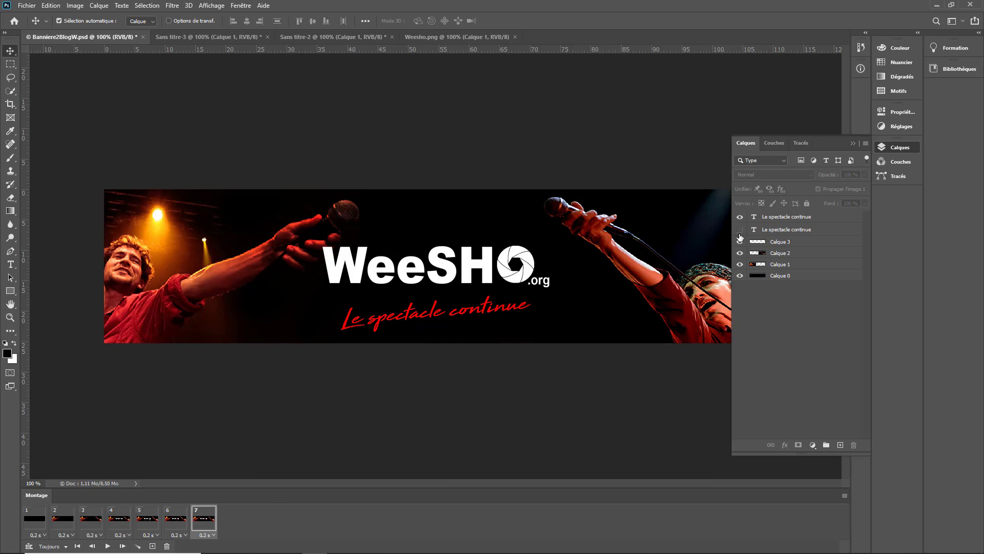
pyautogui.click(740, 217)
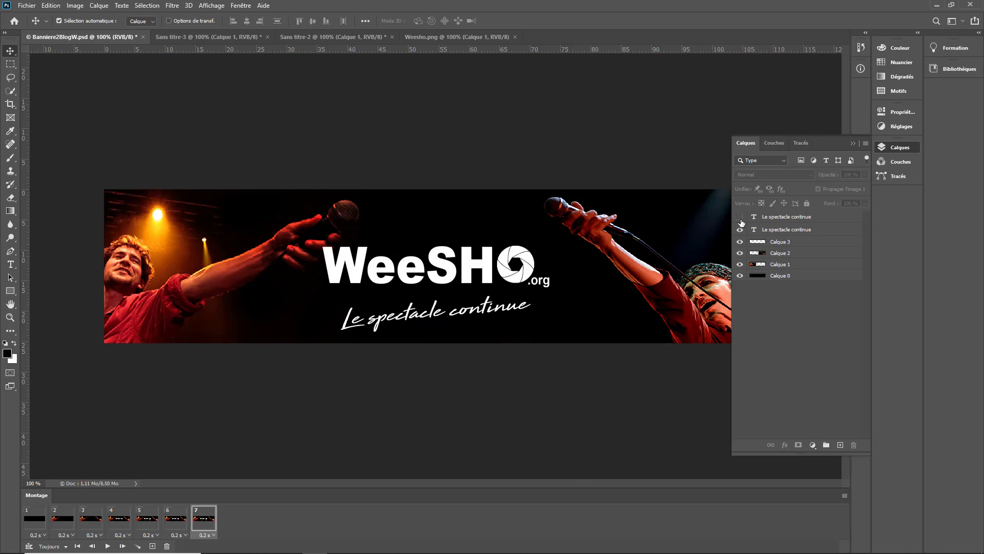
# Review frames 5 to 7 of the animation and choose the 0.20-second delay for frame 6.
pyautogui.click(149, 535)
pyautogui.click(152, 549)
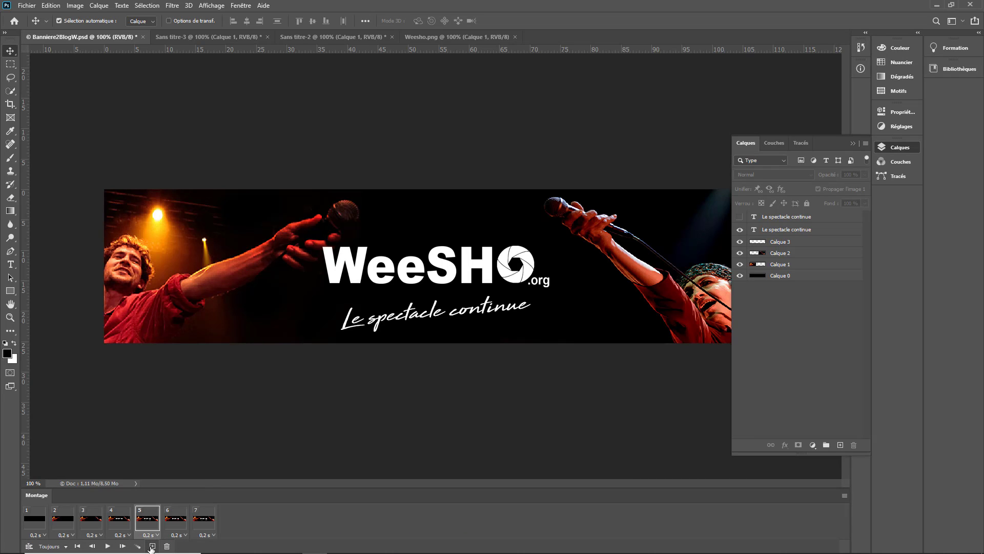
pyautogui.click(203, 526)
pyautogui.click(171, 529)
pyautogui.click(183, 534)
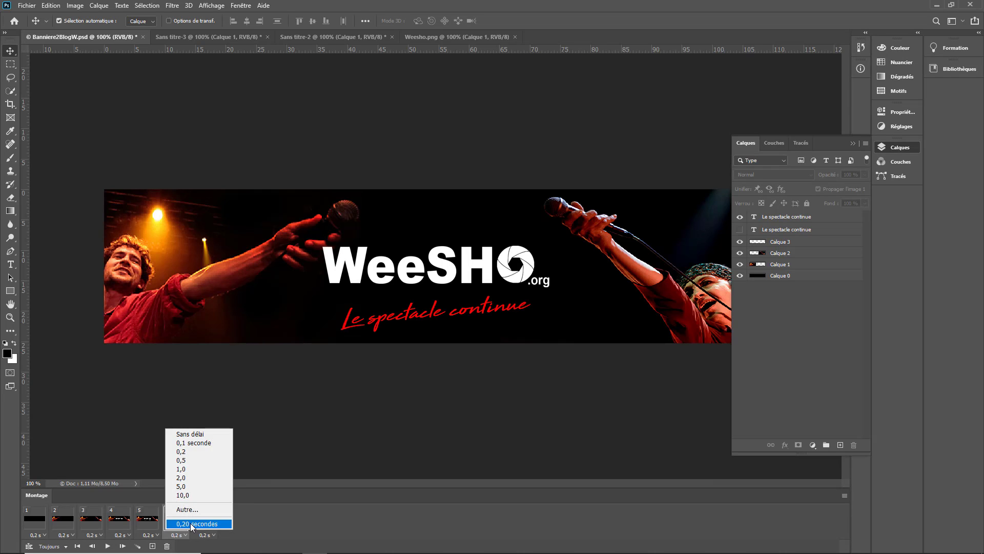
pyautogui.click(189, 523)
pyautogui.click(212, 521)
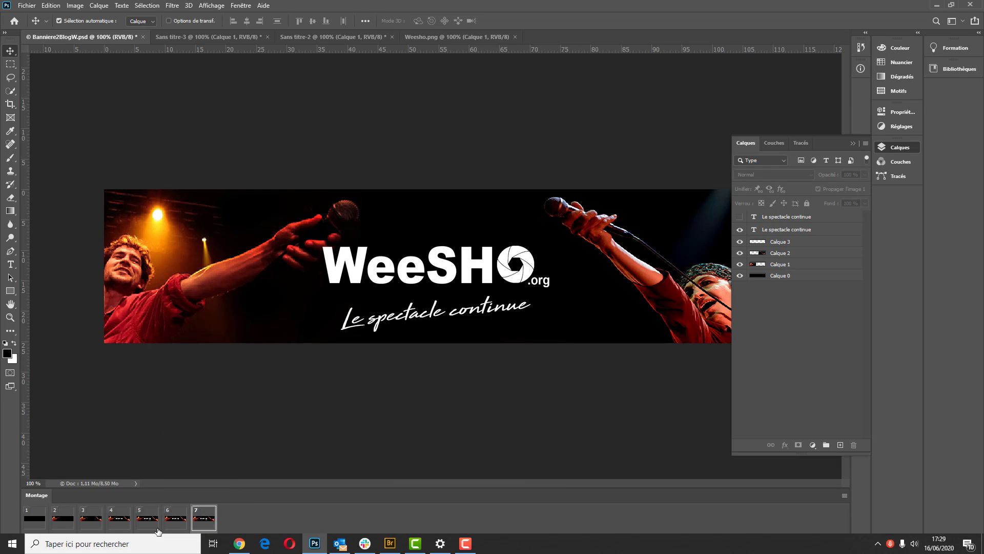
# Add an eighth frame with the red "Le spectacle continue" tagline shown and the white one hidden.
pyautogui.click(152, 545)
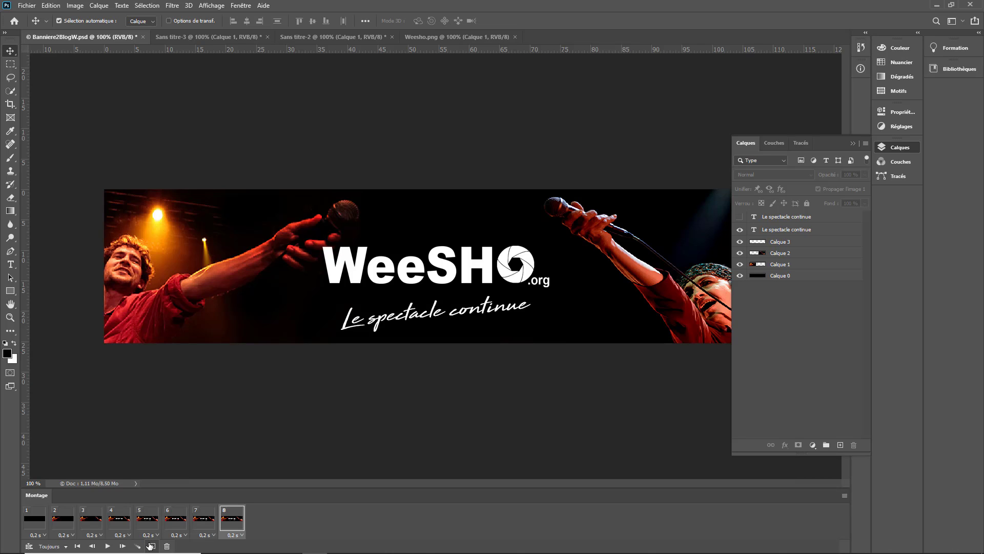
pyautogui.click(740, 218)
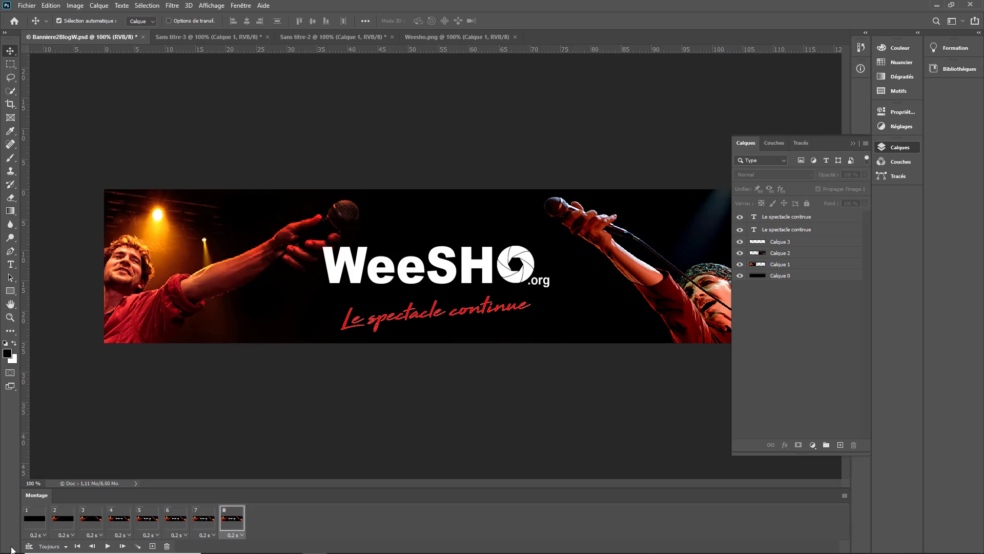
pyautogui.click(743, 236)
pyautogui.click(739, 231)
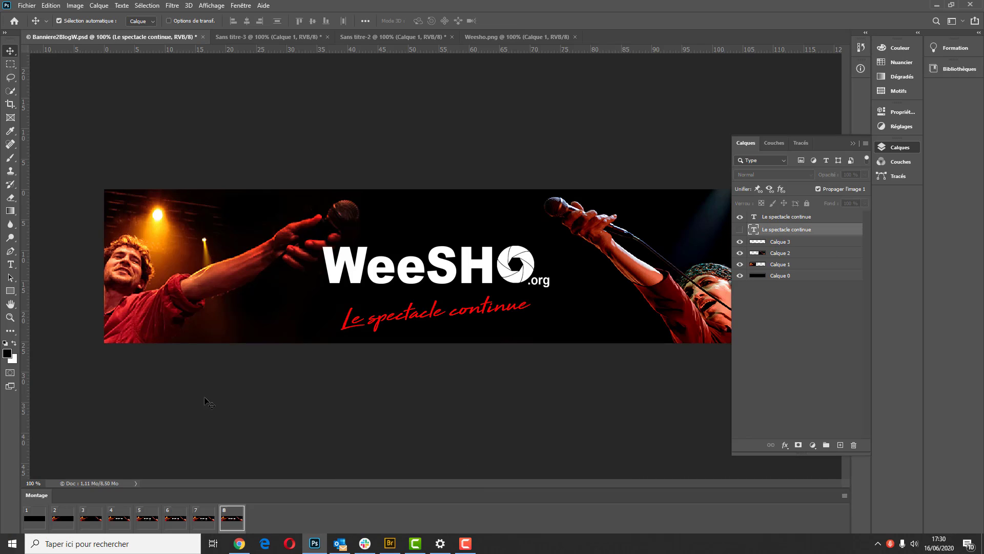
# Preview the frame animation from frame 1 and stop playback.
pyautogui.click(43, 515)
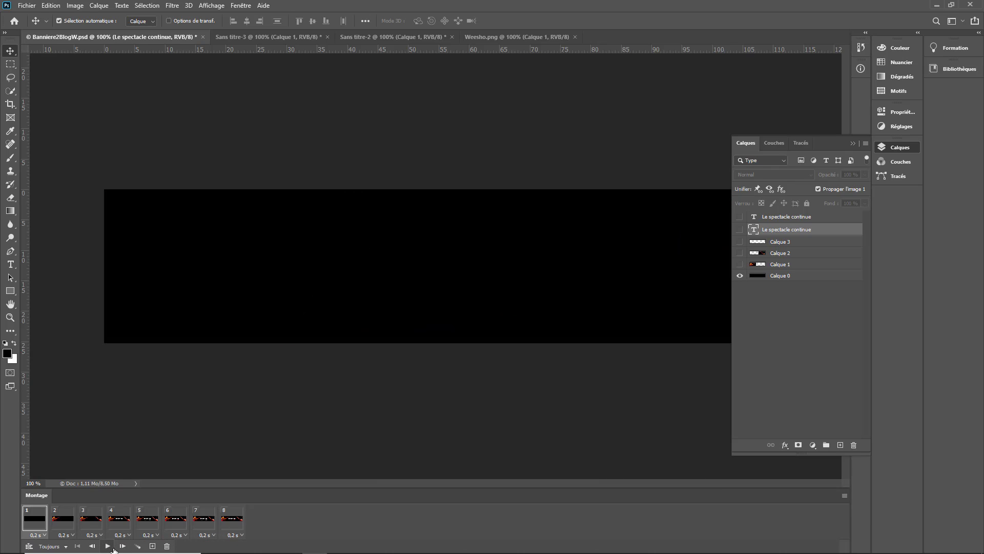
pyautogui.click(109, 546)
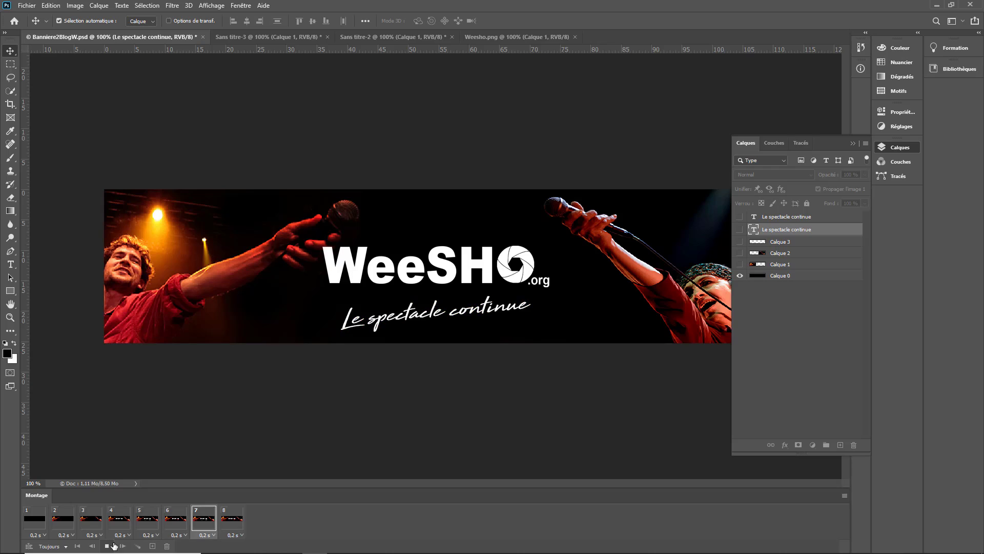
pyautogui.click(106, 546)
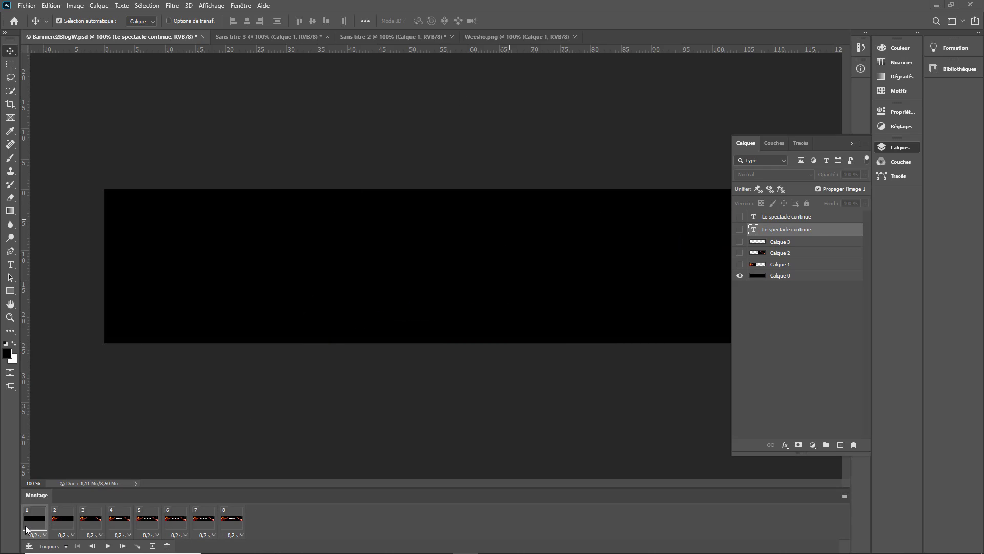
# Set the display delay of frames 2 and 3 to 0.5 seconds each.
pyautogui.click(59, 530)
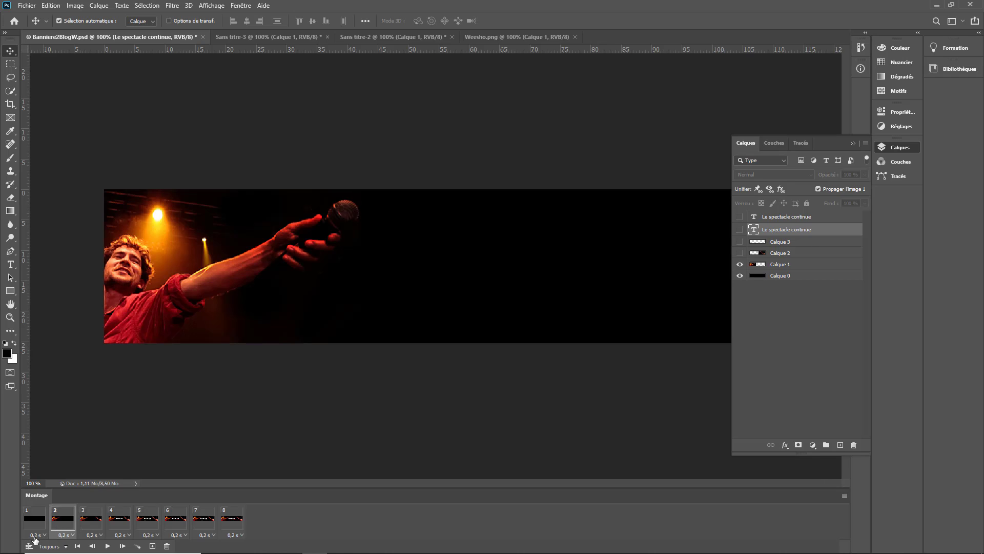
pyautogui.click(62, 533)
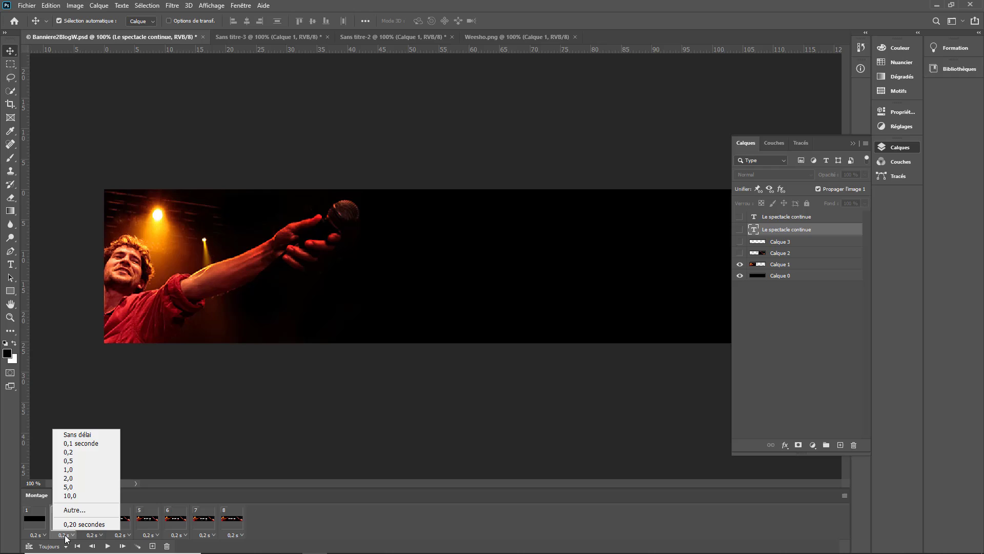
pyautogui.click(99, 463)
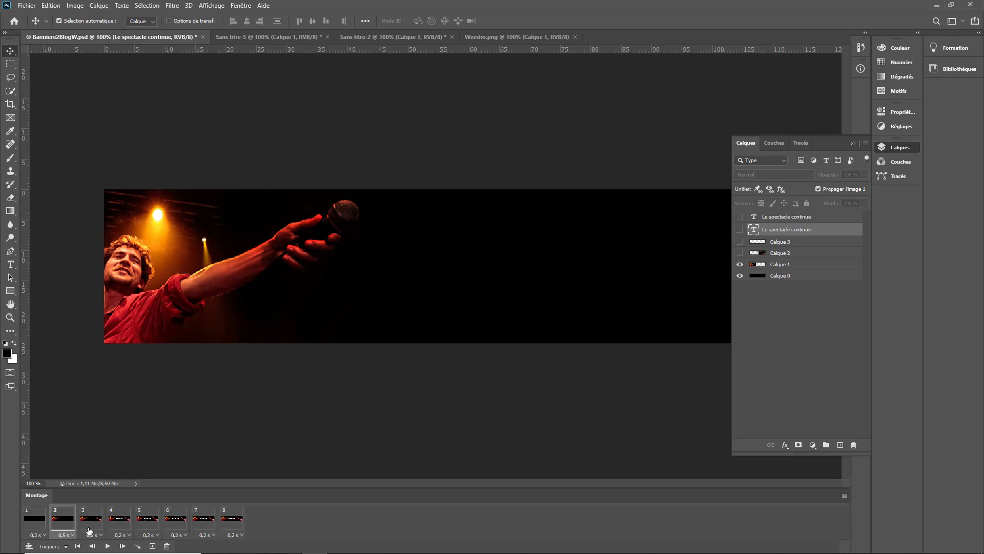
pyautogui.click(90, 528)
pyautogui.click(90, 534)
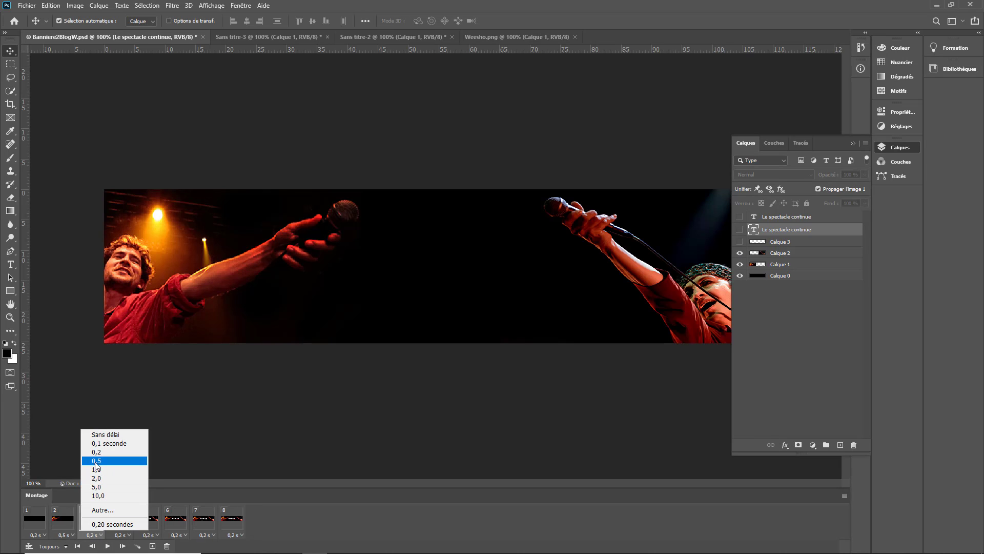
pyautogui.click(97, 465)
# Set the display delay of frame 5, where the white tagline first appears, to 1.0 second.
pyautogui.click(119, 535)
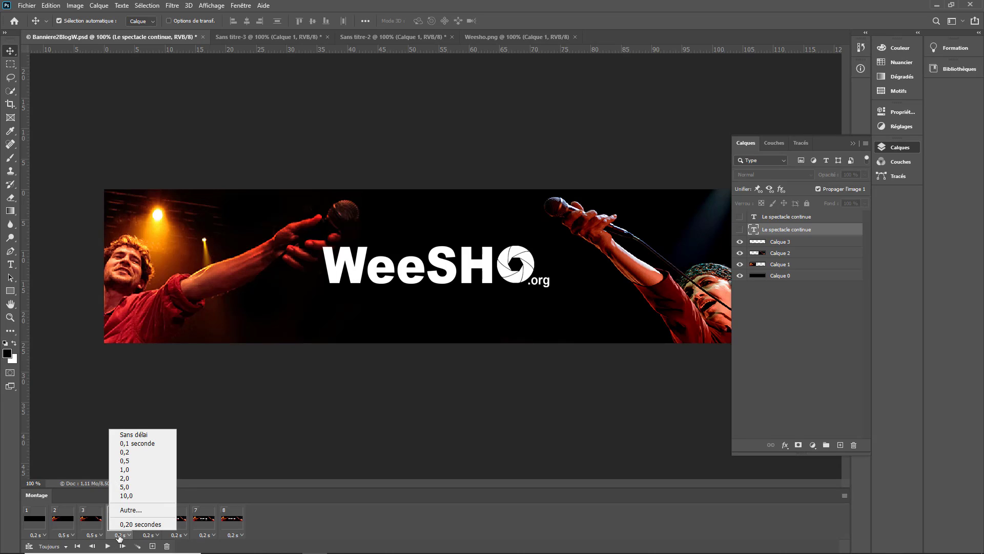
pyautogui.click(145, 536)
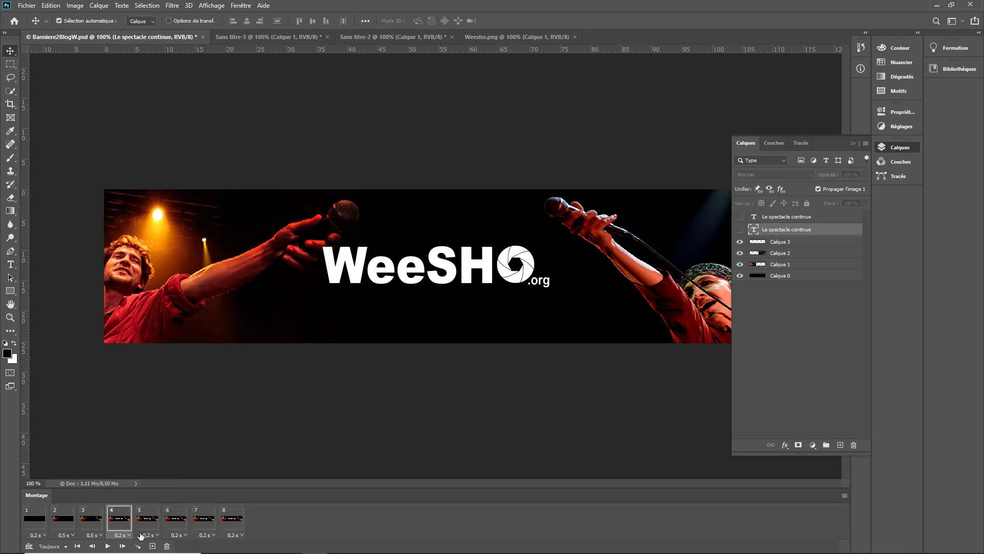
pyautogui.click(143, 528)
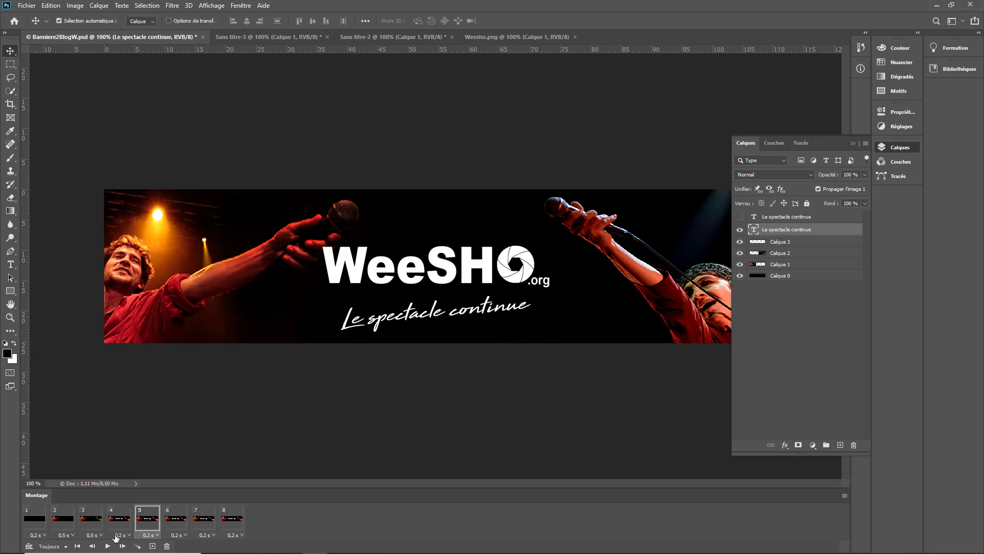
pyautogui.click(116, 537)
pyautogui.click(148, 535)
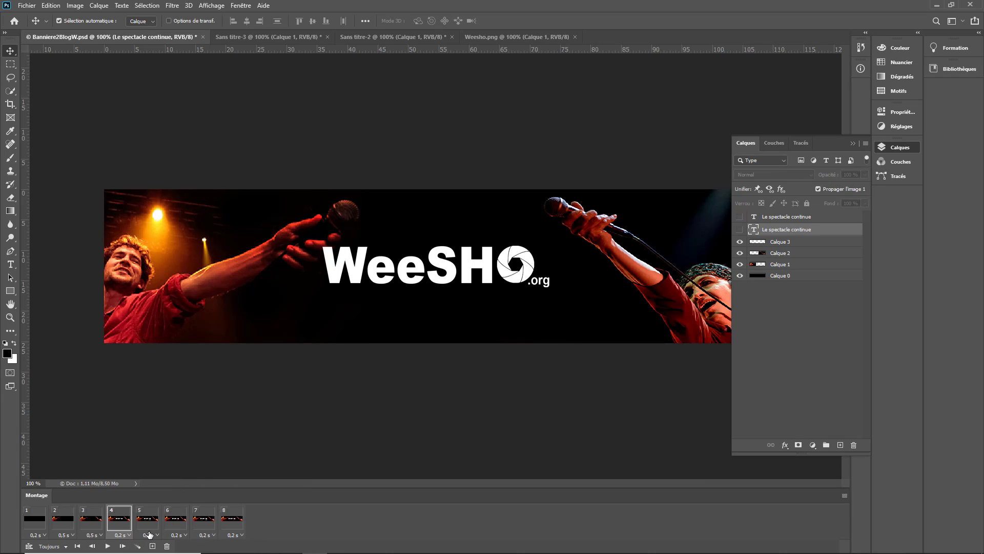
pyautogui.click(148, 534)
pyautogui.click(152, 468)
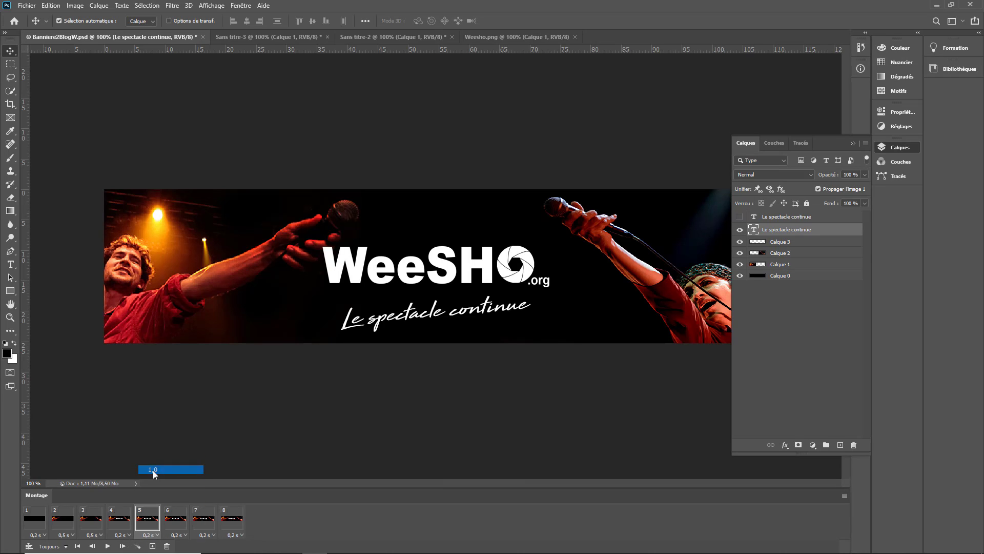
# Add a ninth frame after frame 8 with the white tagline replacing the red one, and preview the whole animation.
pyautogui.click(175, 523)
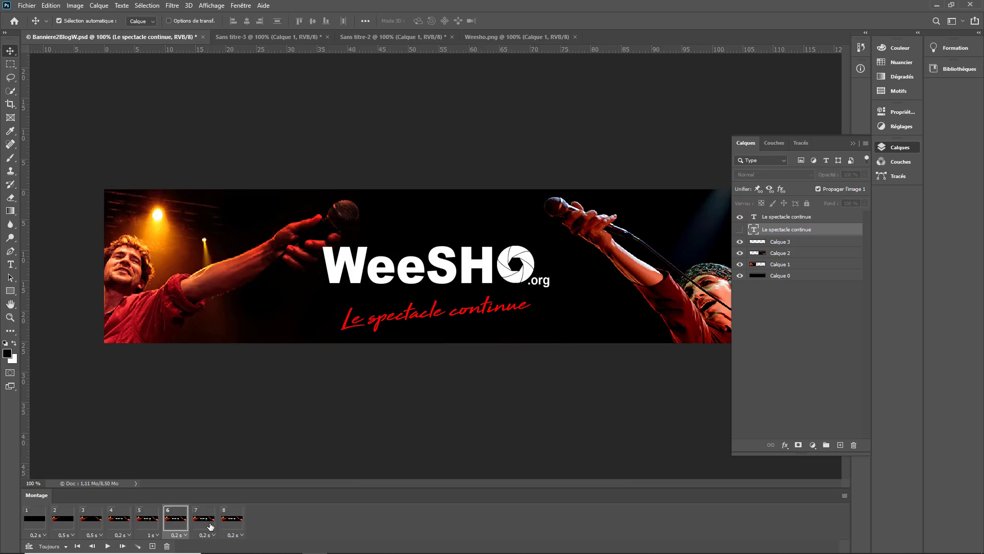
pyautogui.click(208, 523)
pyautogui.click(241, 526)
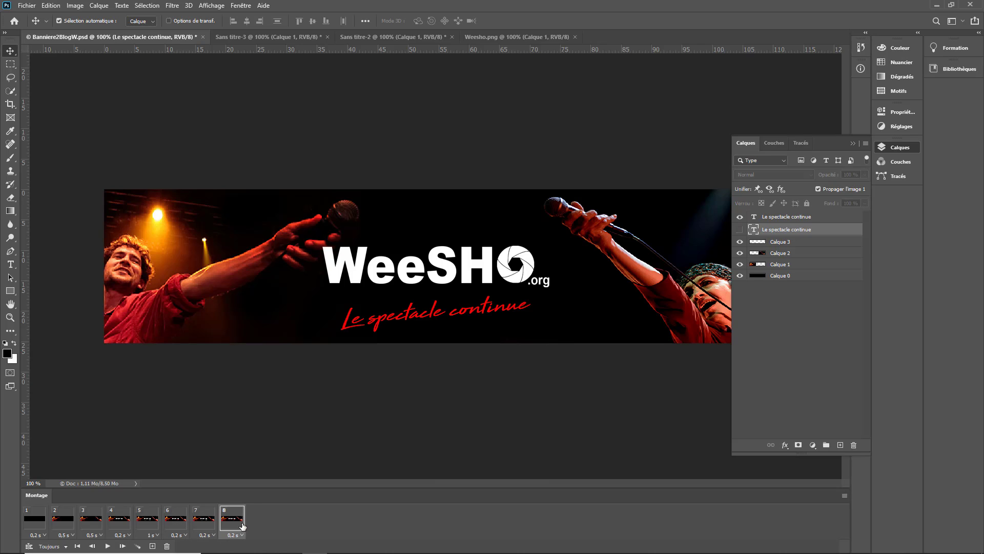
pyautogui.click(153, 545)
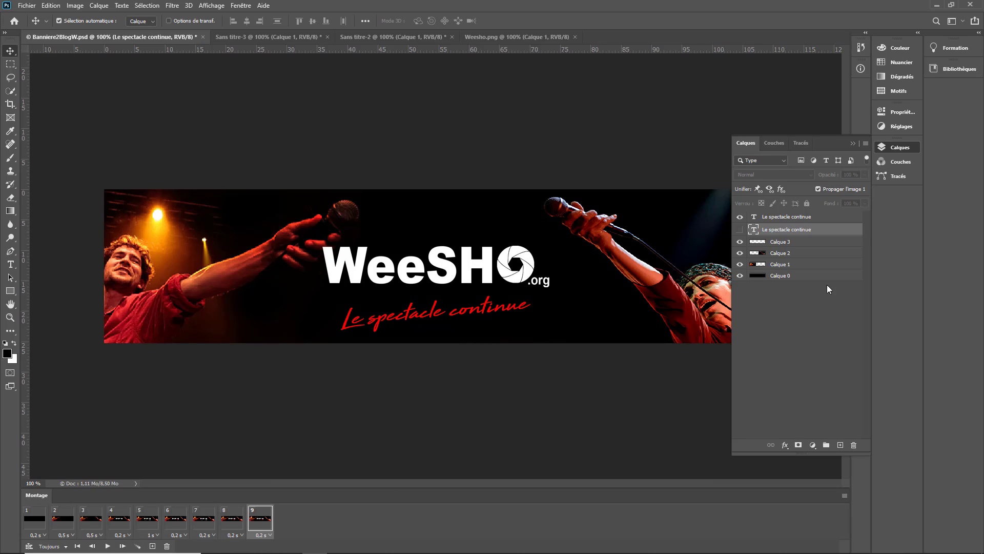
pyautogui.click(740, 229)
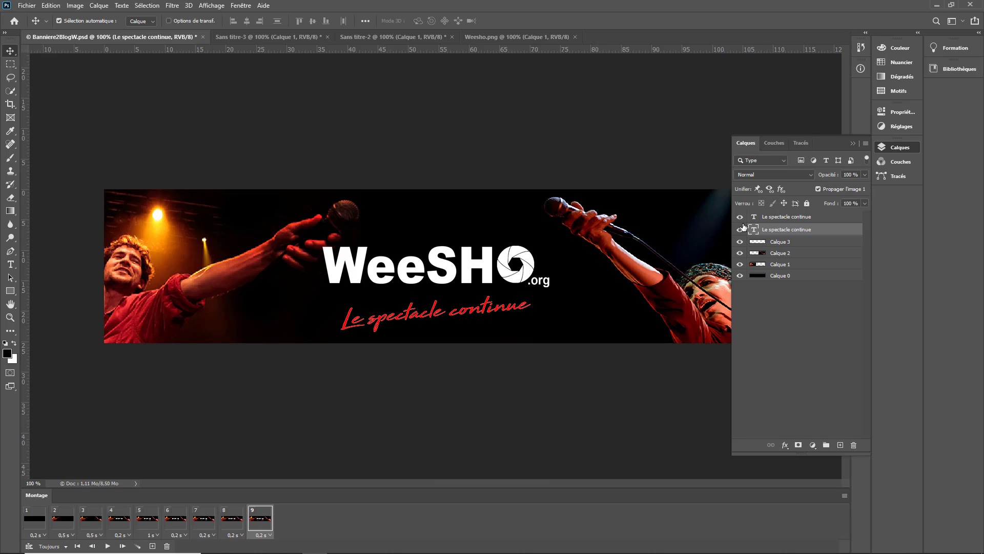
pyautogui.click(740, 217)
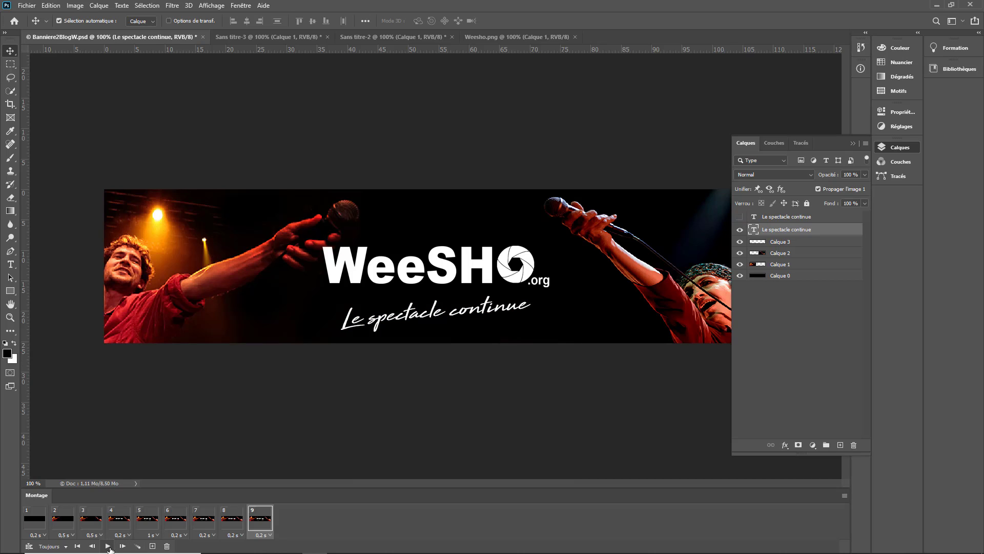
pyautogui.click(108, 546)
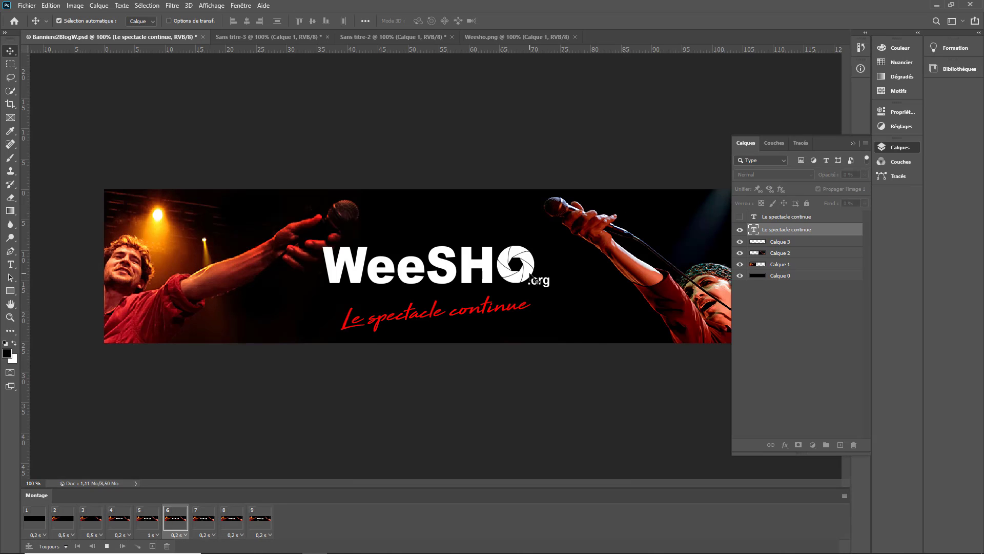
pyautogui.click(372, 111)
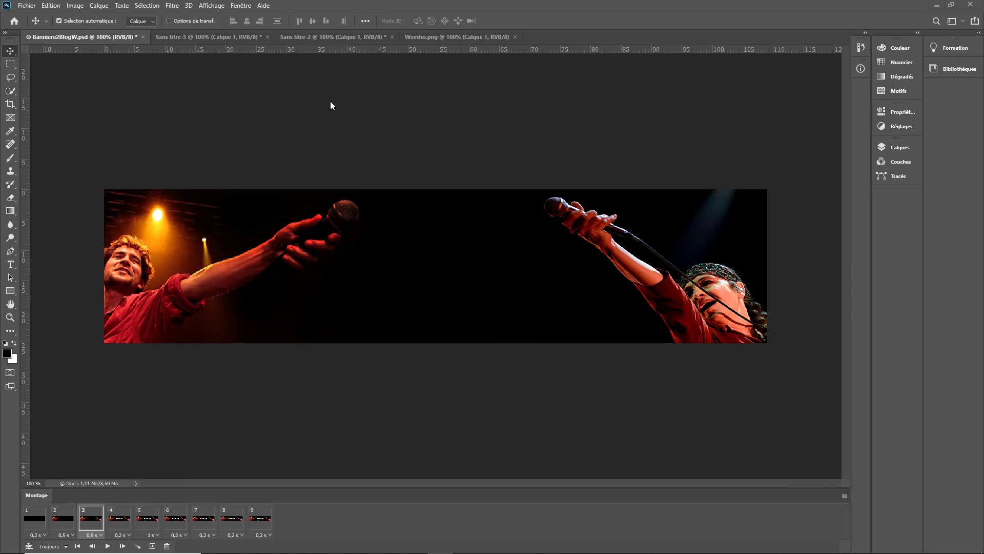
# Open the legacy Save for Web export and set the format to GIF, keeping the loop option at Toujours.
pyautogui.click(20, 10)
pyautogui.moveTo(47, 154)
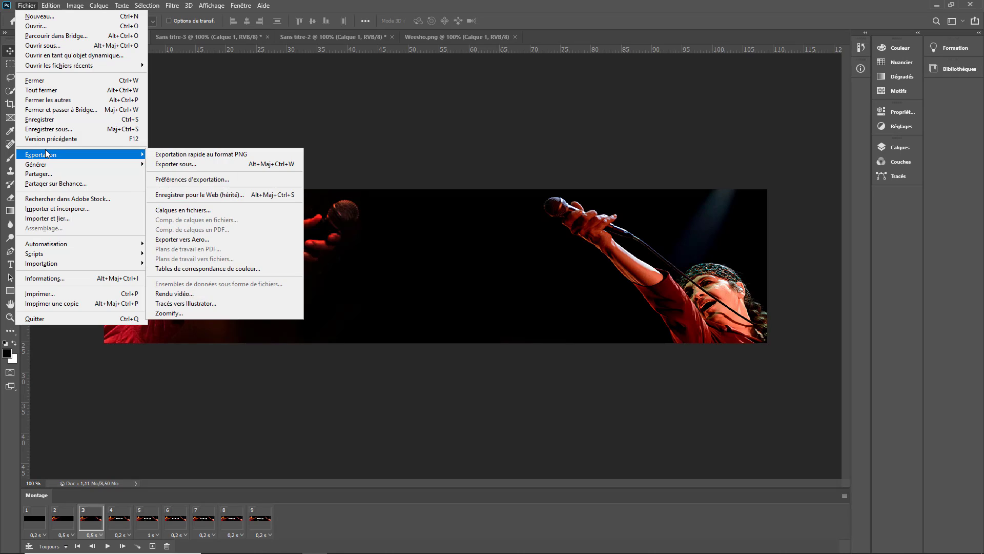
pyautogui.click(211, 195)
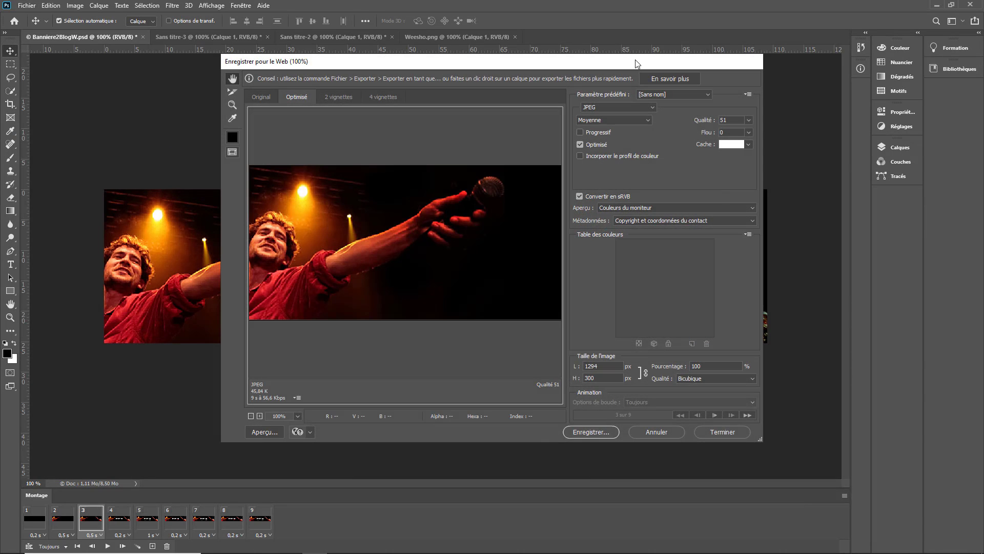
pyautogui.click(614, 109)
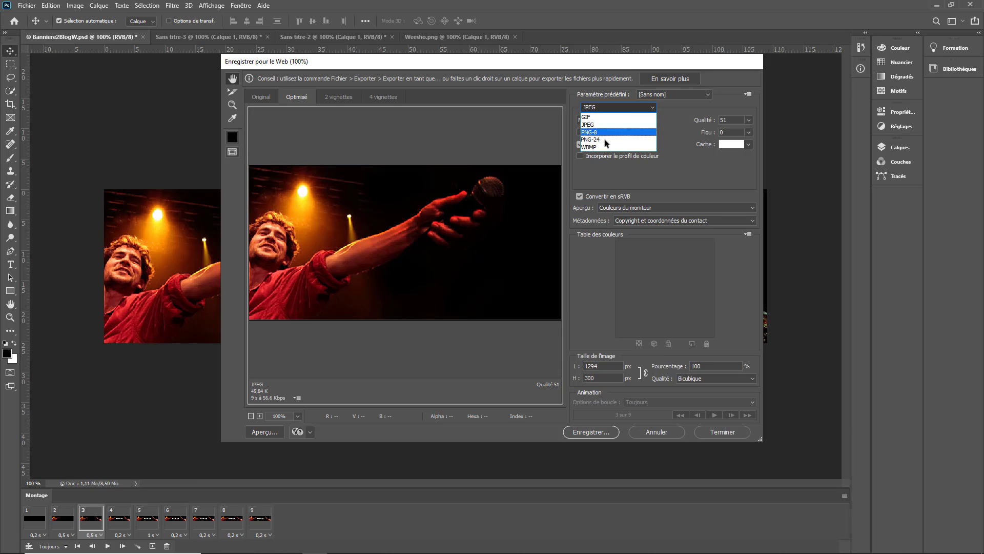
pyautogui.click(617, 118)
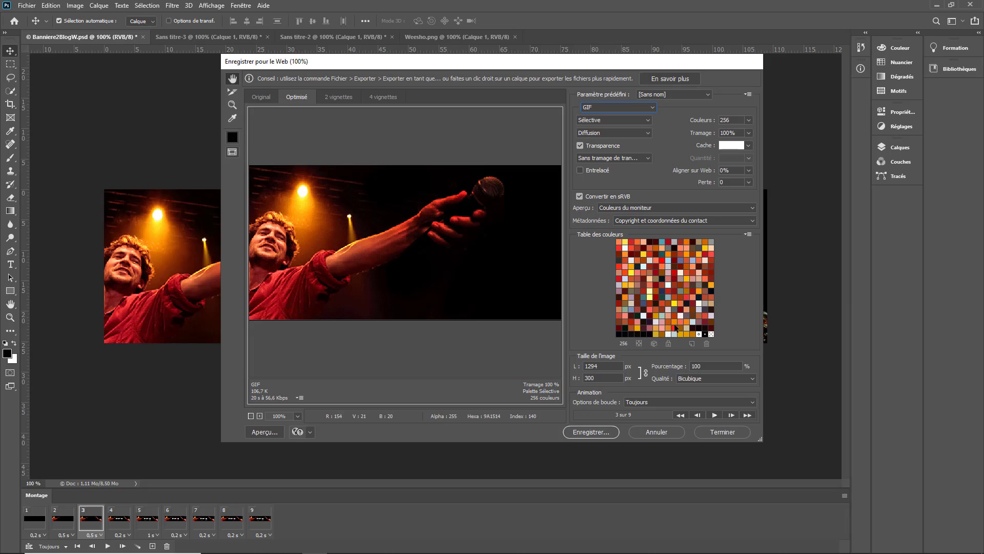
pyautogui.click(645, 403)
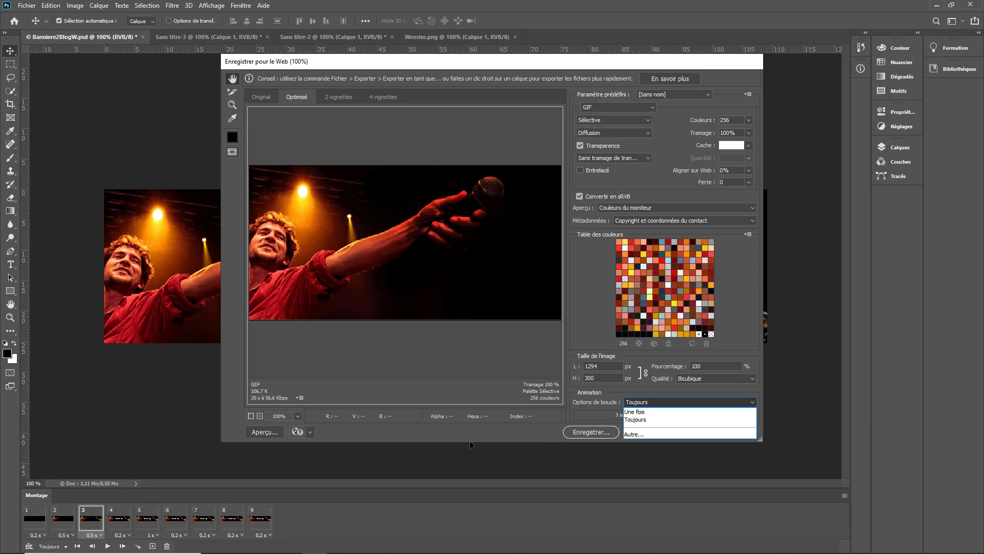
pyautogui.click(487, 445)
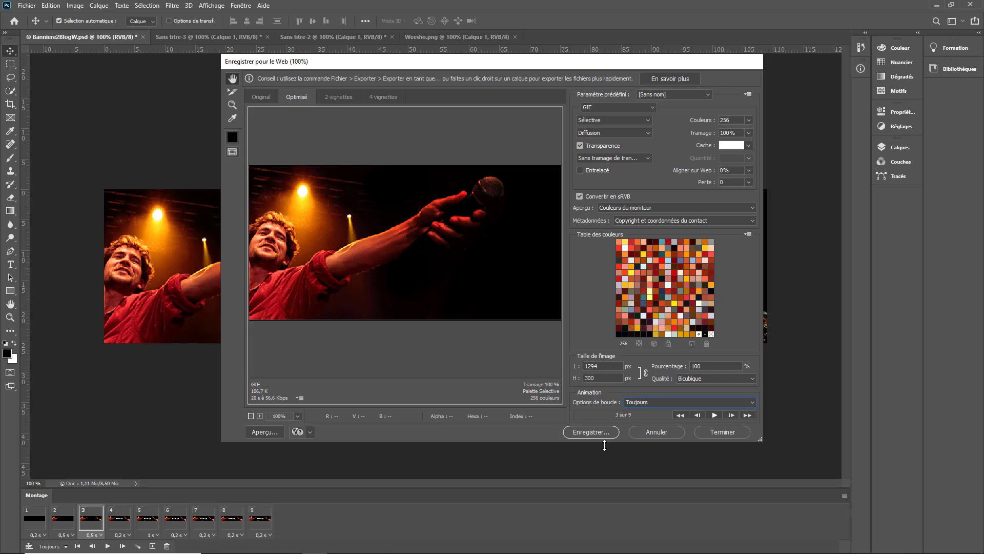